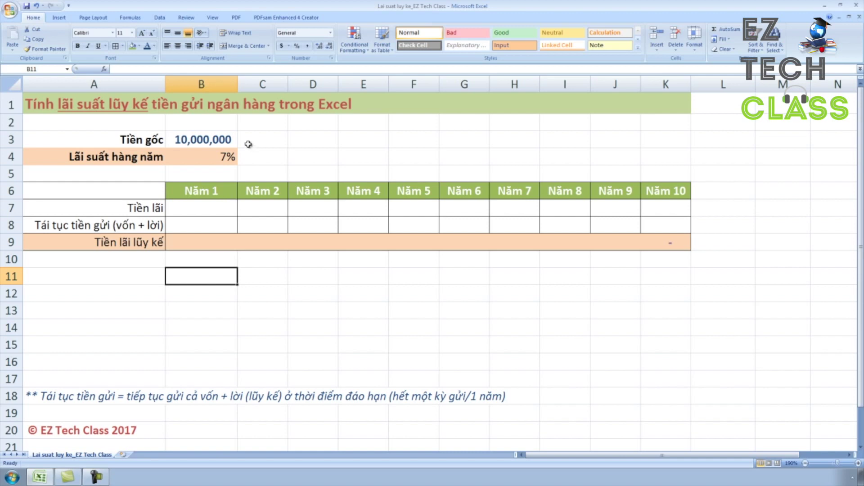
# - Inspect the principal, the rate and the Năm 1 to Năm 10 rollover row
pyautogui.click(230, 139)
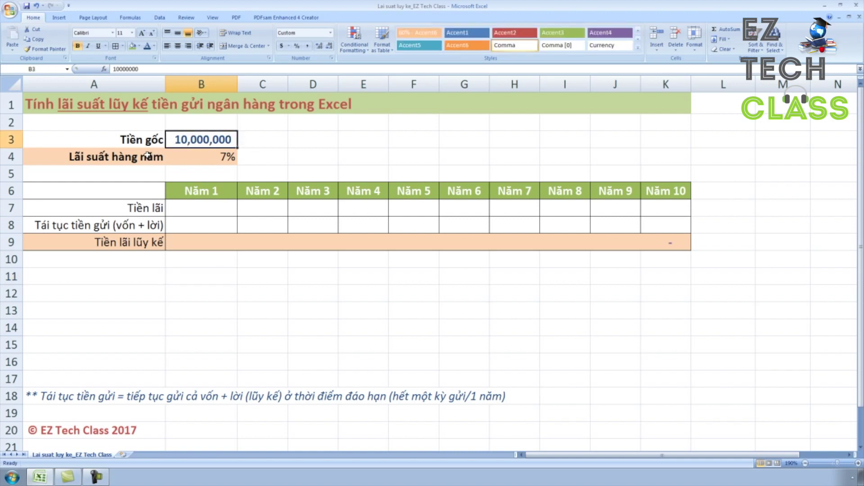
pyautogui.click(195, 155)
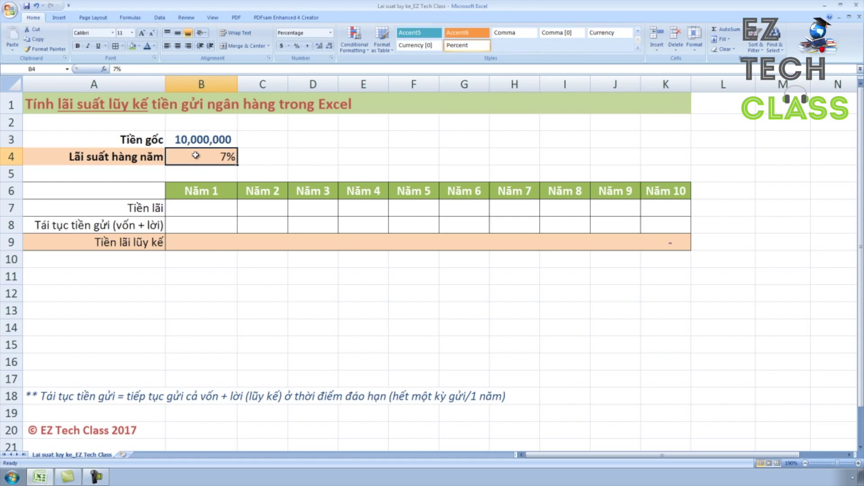
pyautogui.click(227, 211)
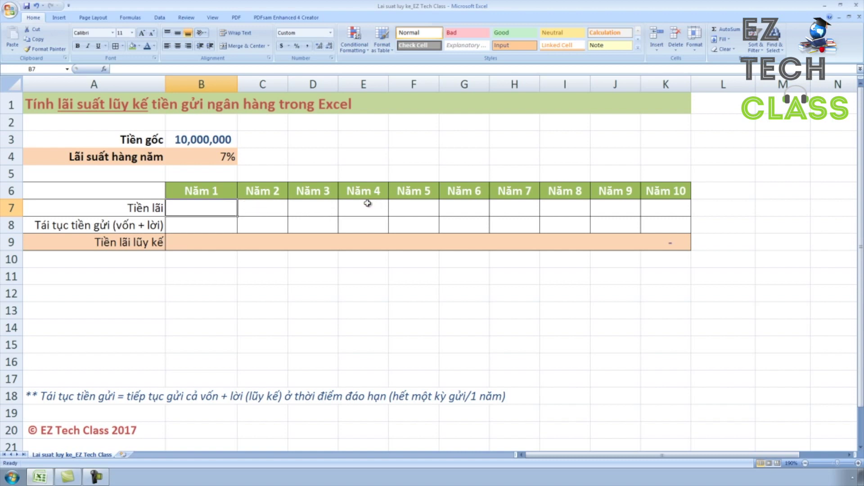
pyautogui.click(138, 224)
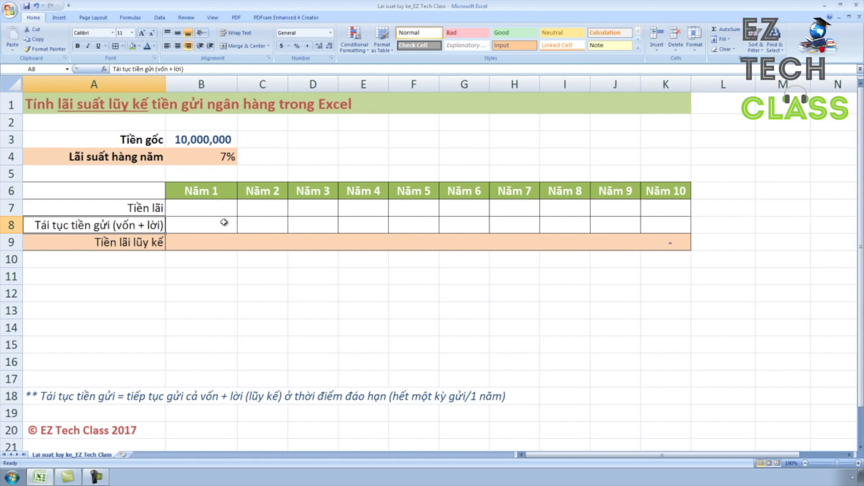
pyautogui.click(224, 222)
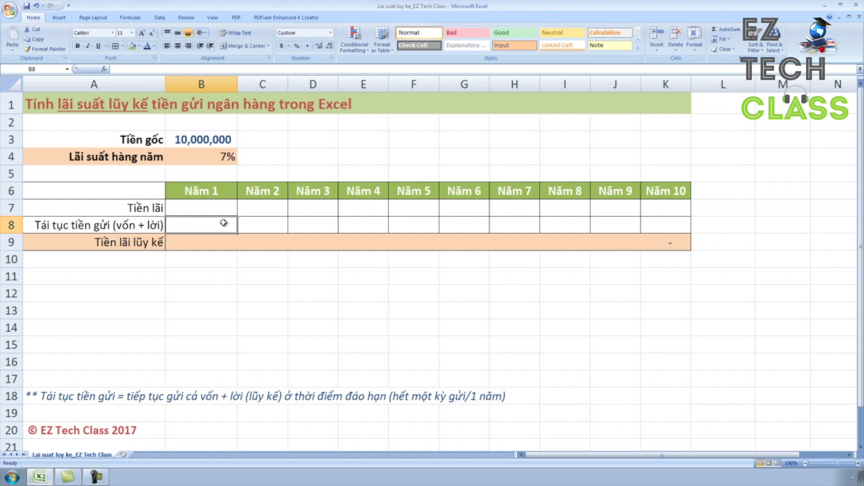
pyautogui.click(260, 218)
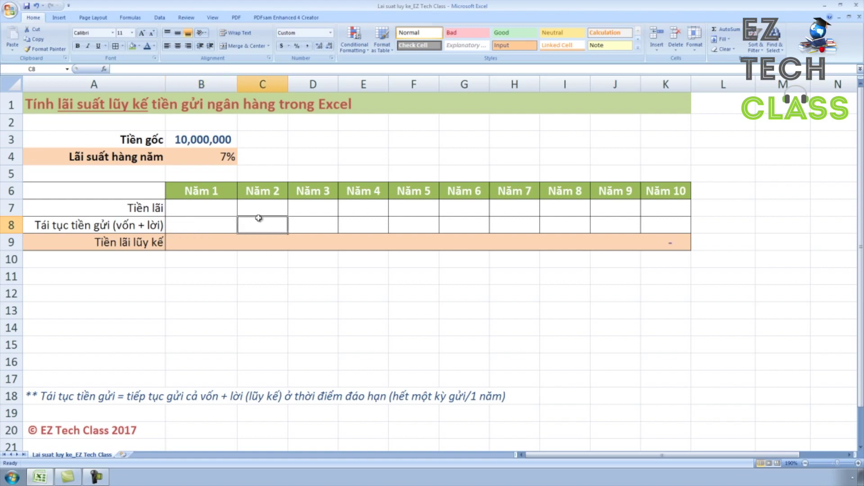
pyautogui.click(302, 218)
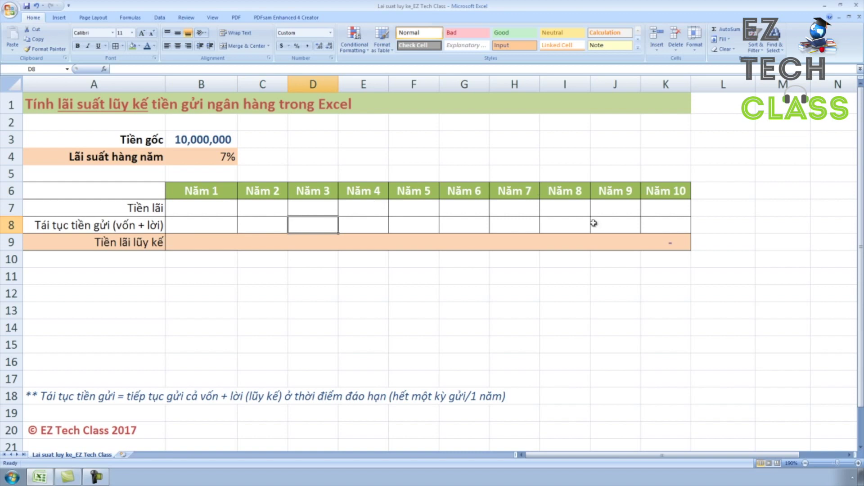
pyautogui.click(671, 226)
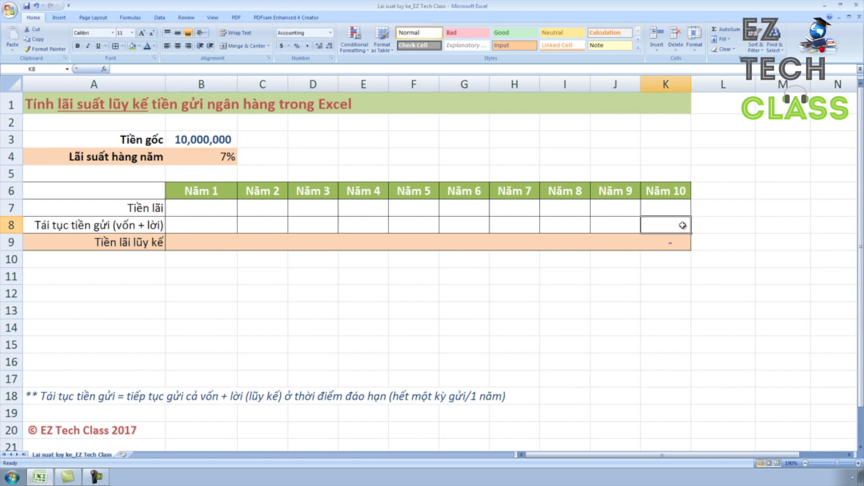
pyautogui.click(186, 209)
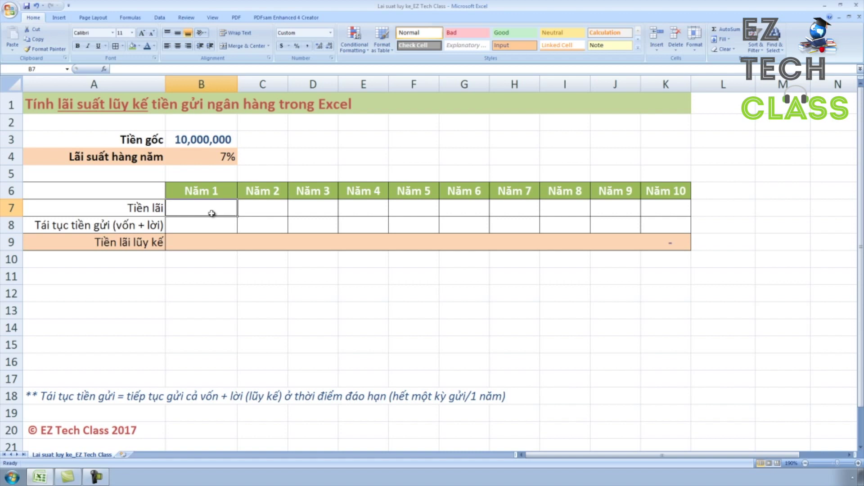
# - Enter =B3*B4 in B7 so the Năm 1 interest shows 700,000
pyautogui.click(211, 138)
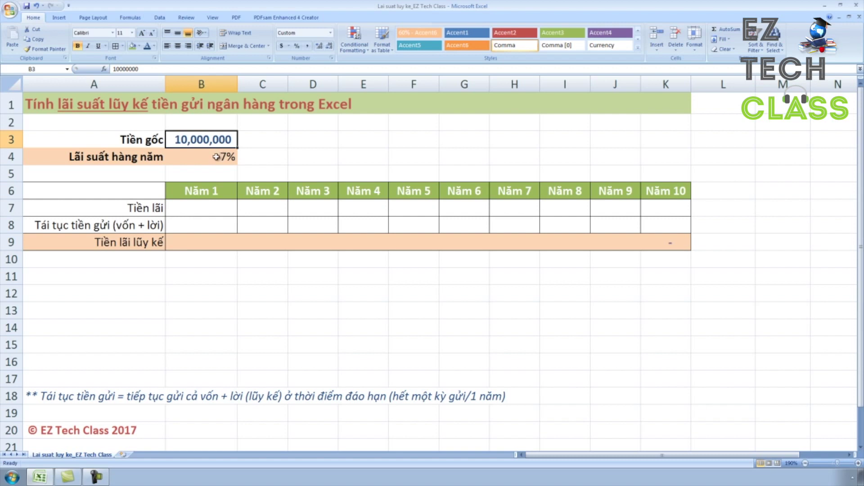
pyautogui.click(216, 157)
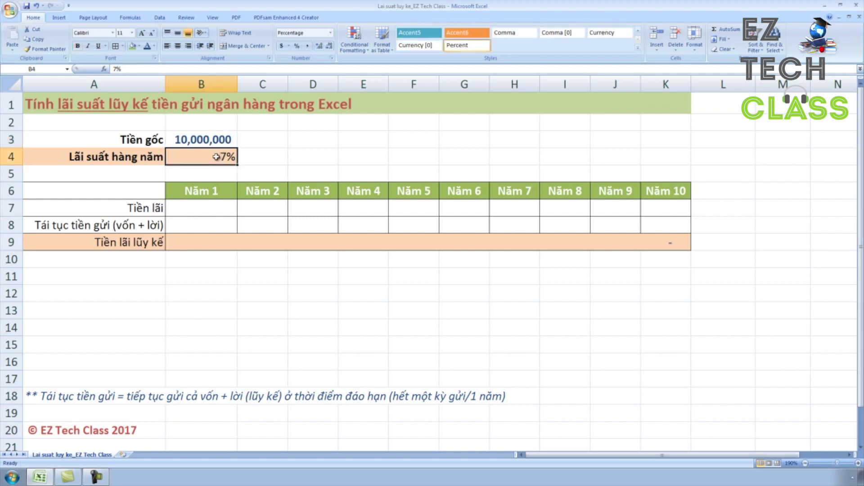
pyautogui.click(211, 218)
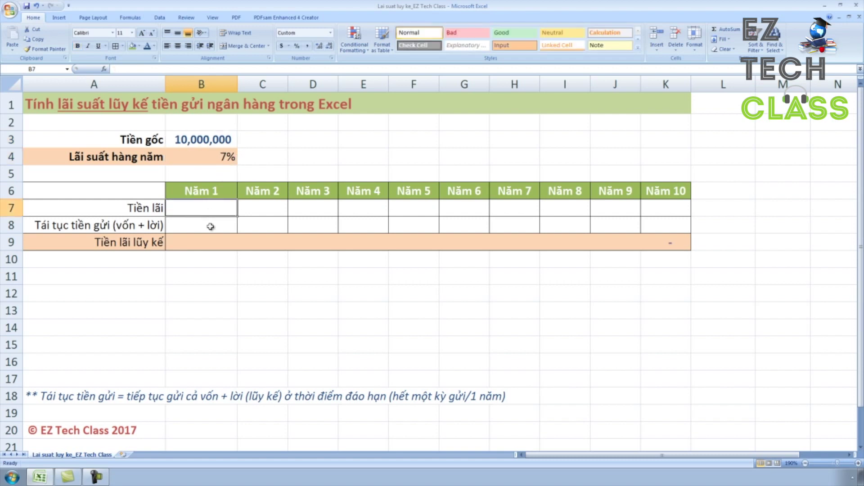
pyautogui.click(211, 207)
pyautogui.write('=')
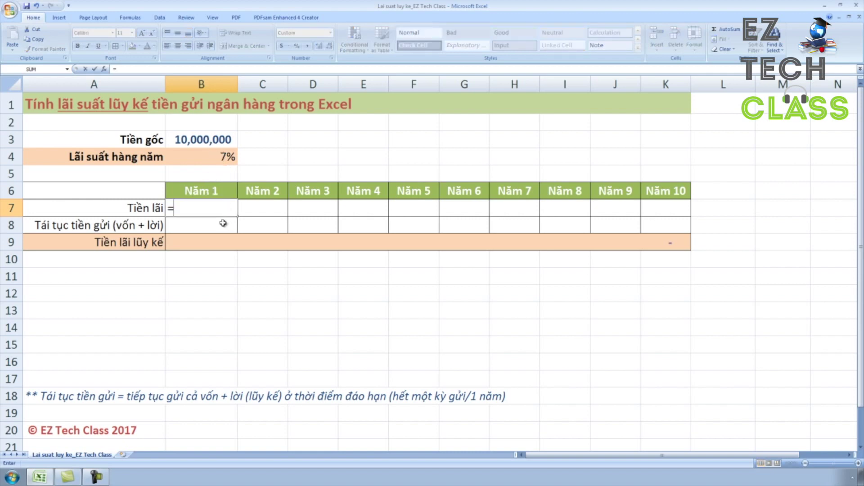
pyautogui.click(203, 140)
pyautogui.write('*')
pyautogui.click(221, 157)
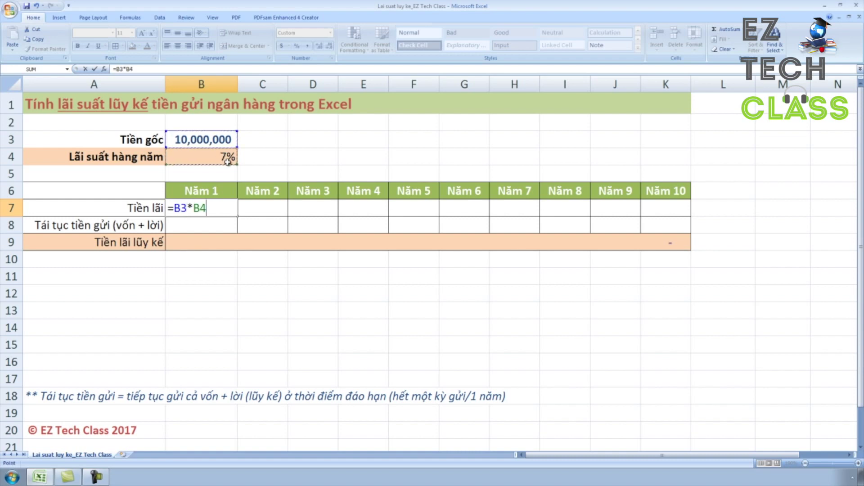
pyautogui.press('Return')
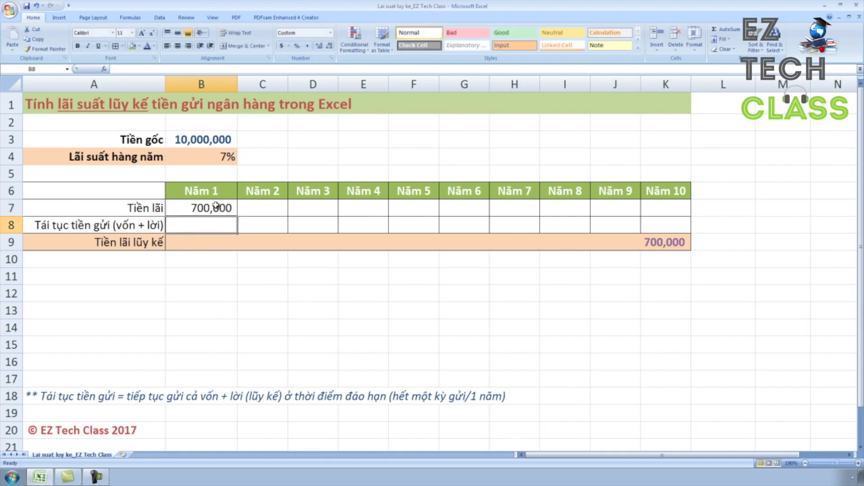
pyautogui.click(212, 214)
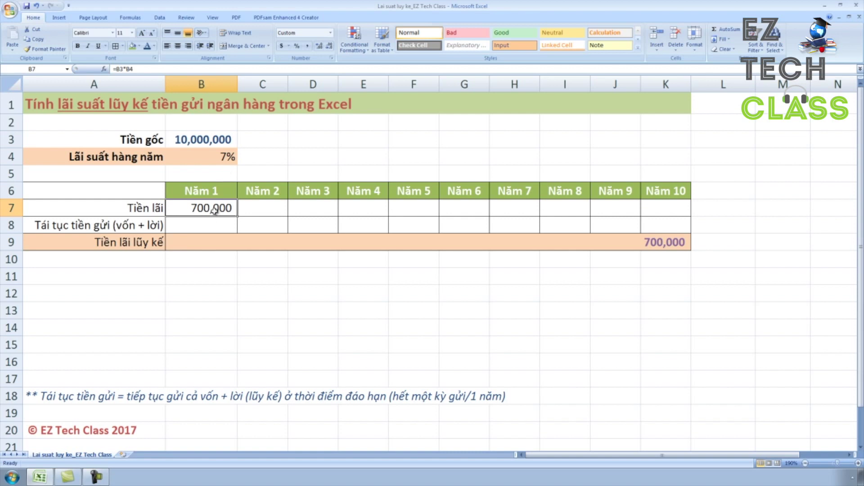
pyautogui.click(222, 142)
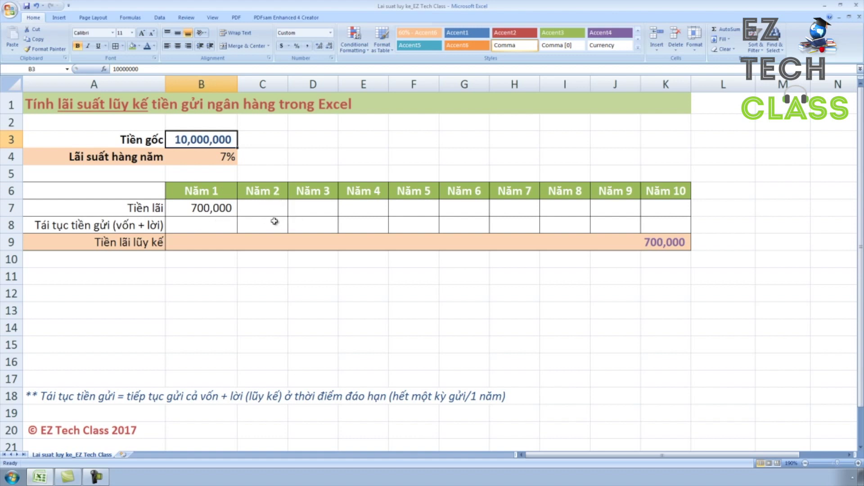
# - Enter =B3+B7 in B8 so the Năm 1 rollover shows 10,700,000
pyautogui.click(228, 224)
pyautogui.write('=')
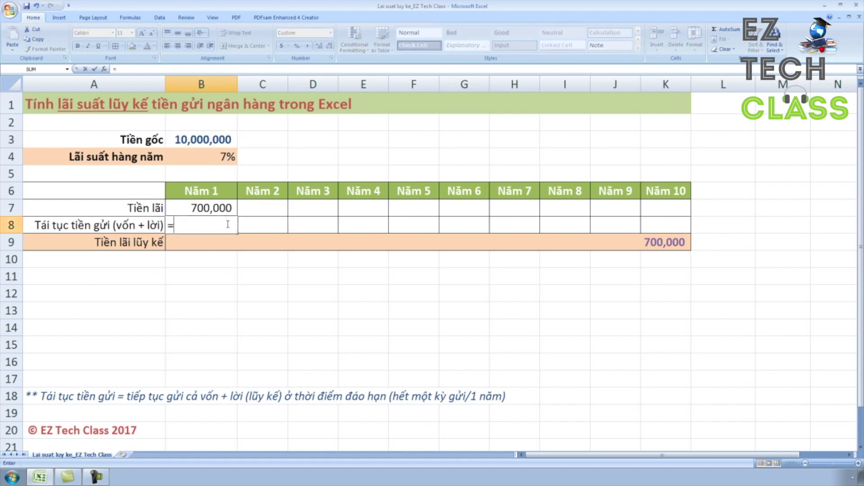
pyautogui.click(213, 139)
pyautogui.write('+')
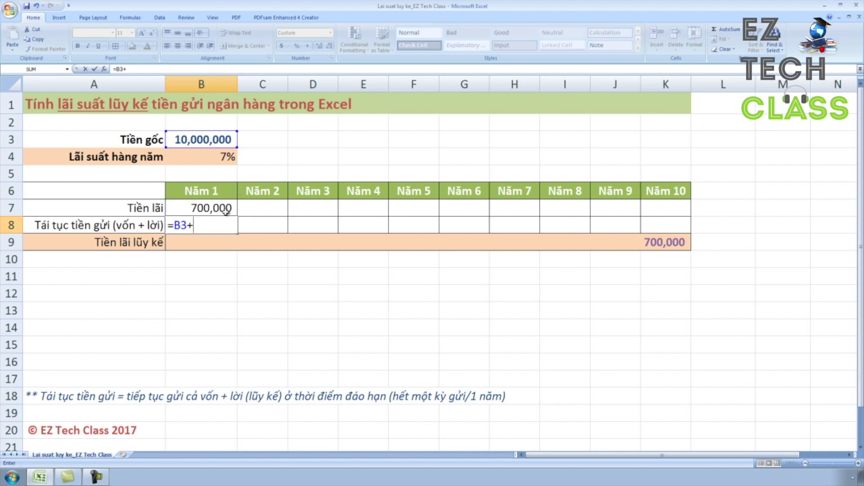
pyautogui.click(217, 207)
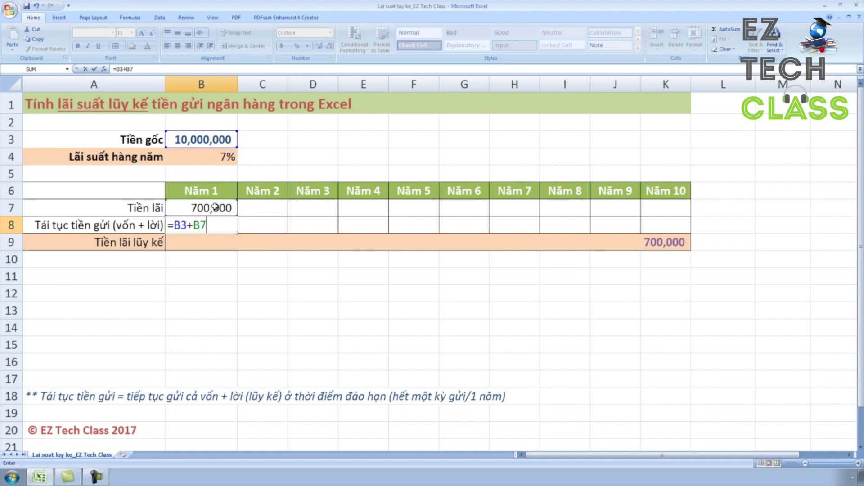
pyautogui.press('Return')
pyautogui.click(225, 229)
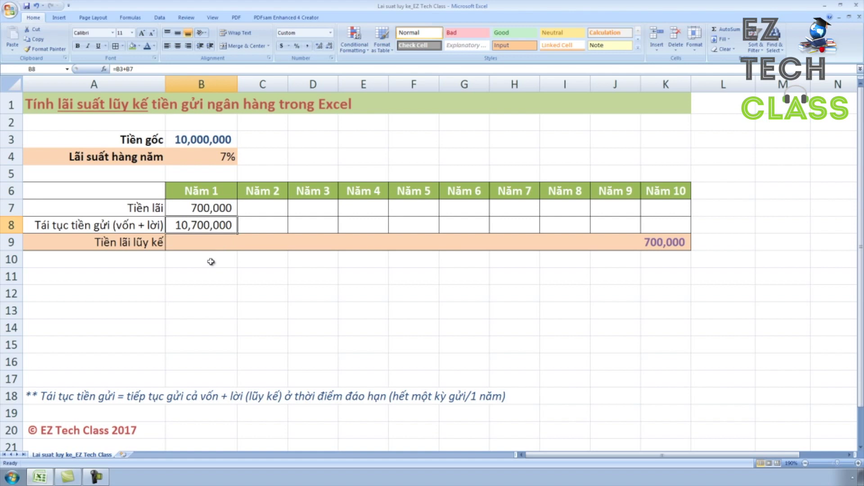
pyautogui.click(211, 262)
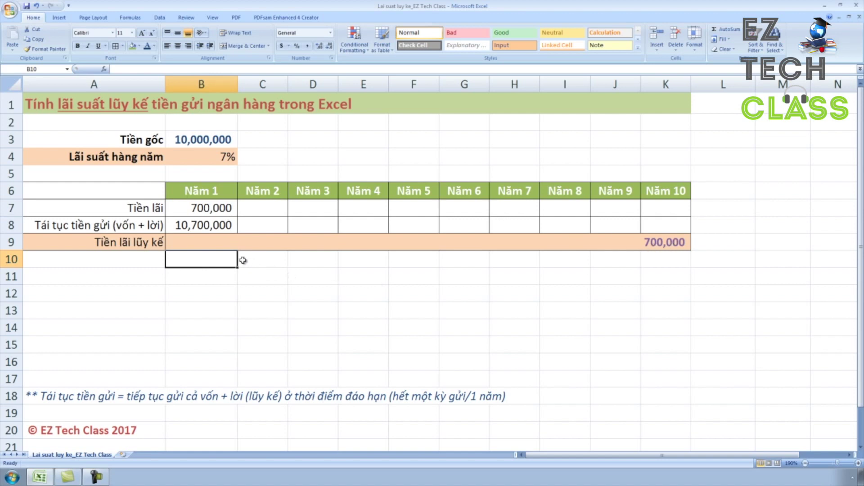
# - Review the Năm 1 interest formula =B3*B4 in B7 and put it into edit mode
pyautogui.click(209, 212)
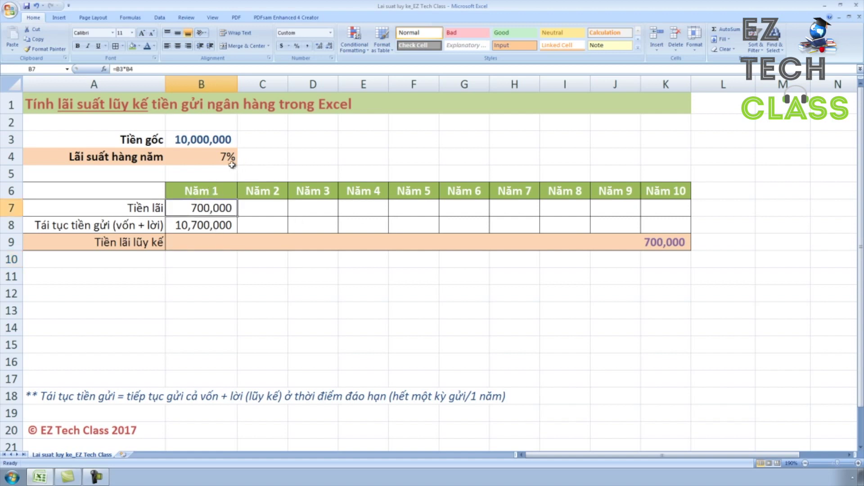
pyautogui.click(280, 230)
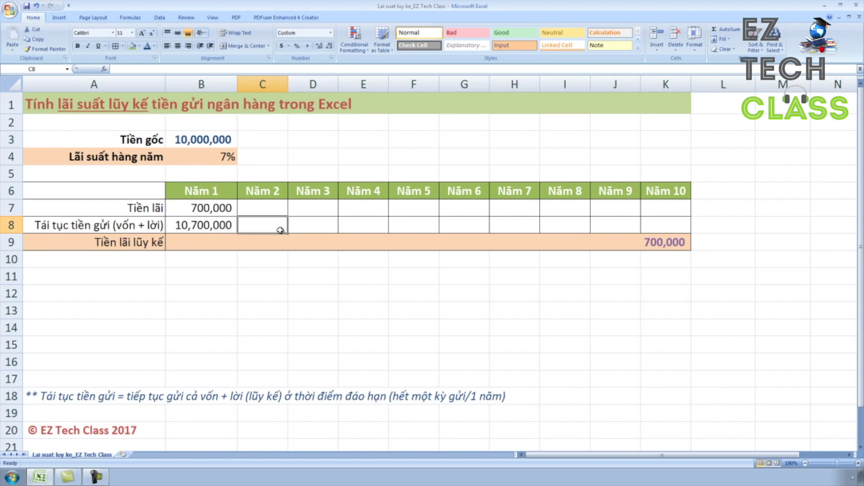
pyautogui.click(220, 206)
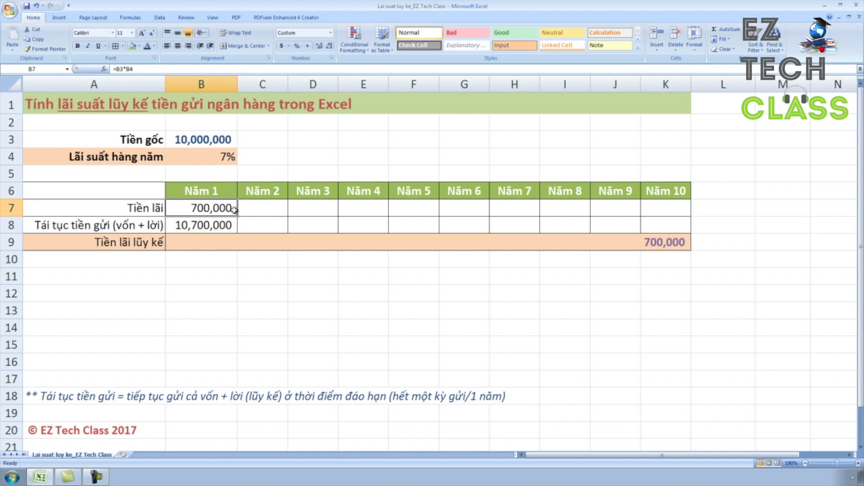
pyautogui.press('F2')
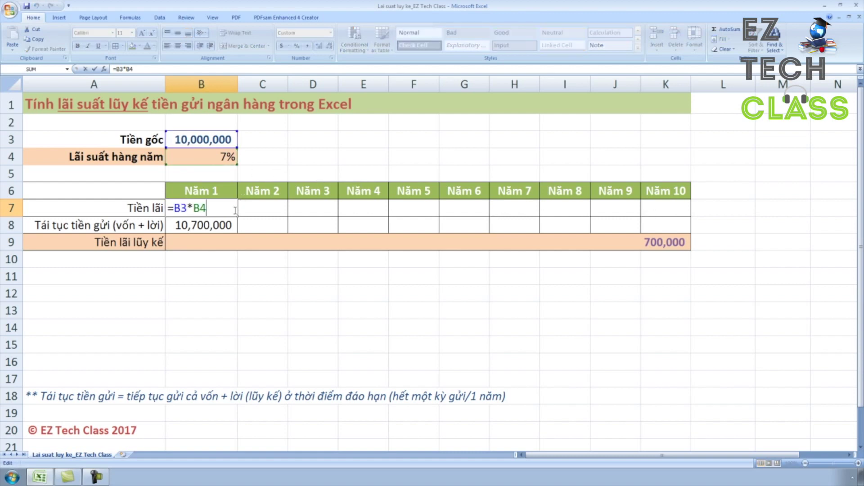
# - Make the Năm 1 interest formula absolute: =$B$3*$B$4
pyautogui.doubleClick(180, 208)
pyautogui.press('F4')
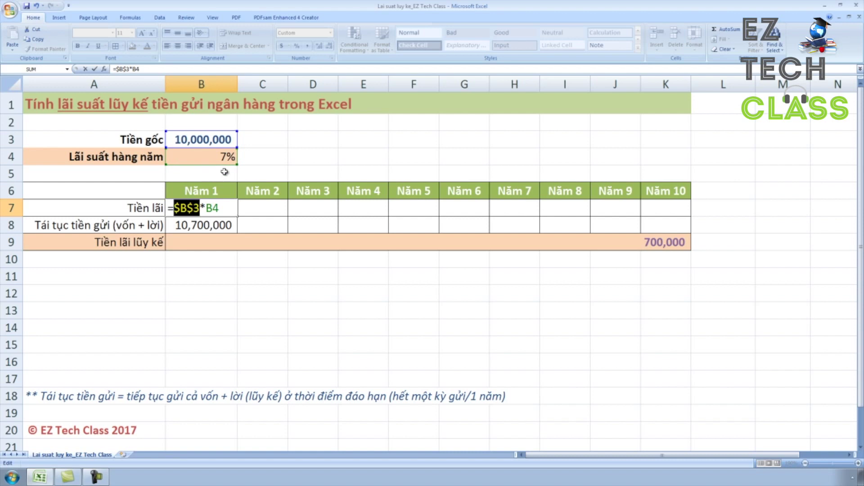
pyautogui.doubleClick(212, 208)
pyautogui.press('F4')
pyautogui.press('Return')
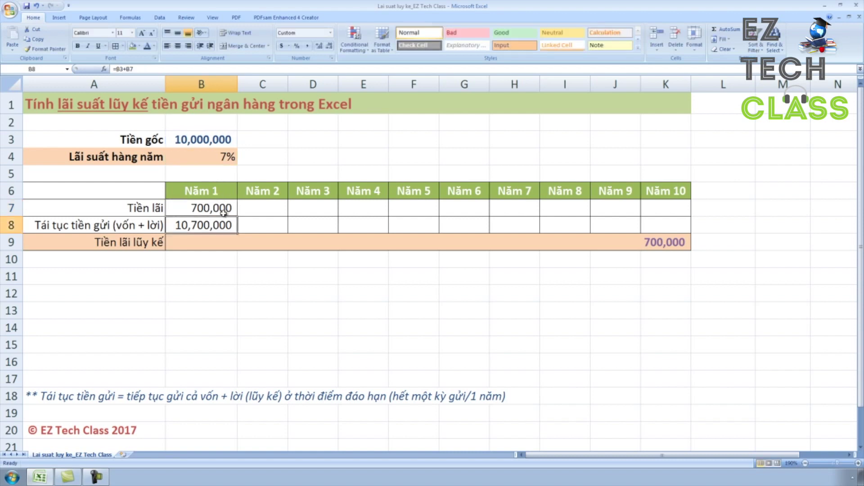
# - Make the Năm 1 rollover formula absolute: =$B$3+$B$7, still 10,700,000
pyautogui.doubleClick(213, 228)
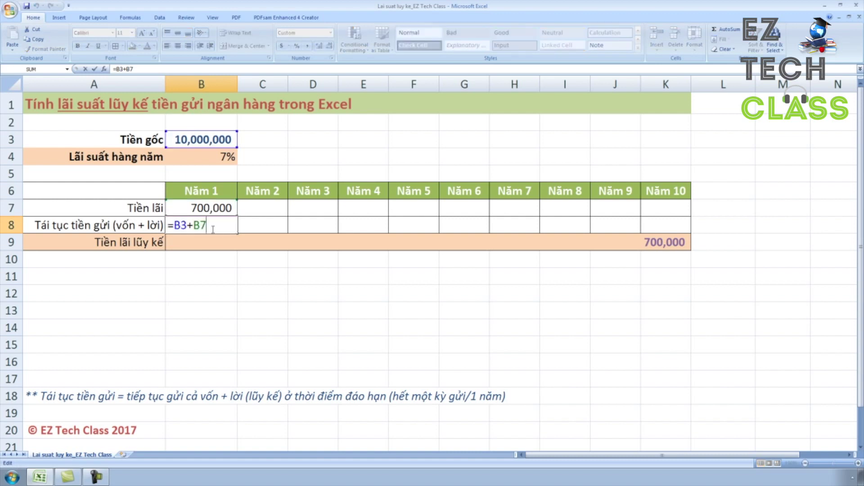
pyautogui.press('F4')
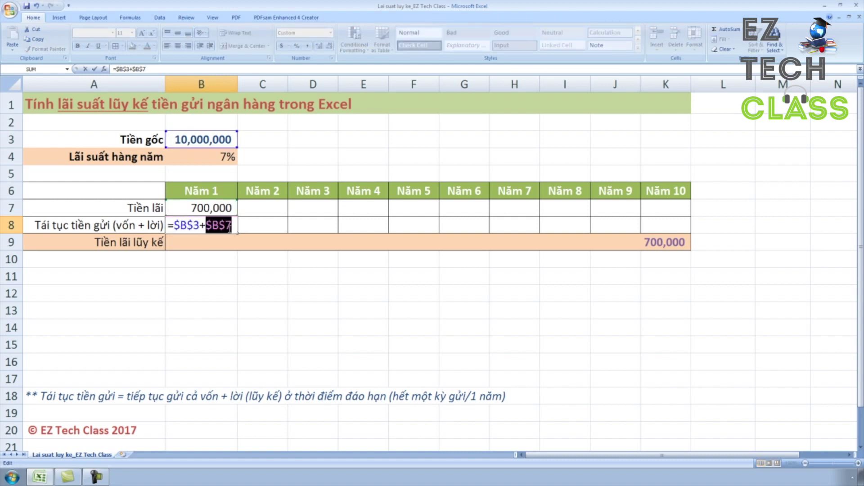
pyautogui.press('Return')
pyautogui.click(268, 213)
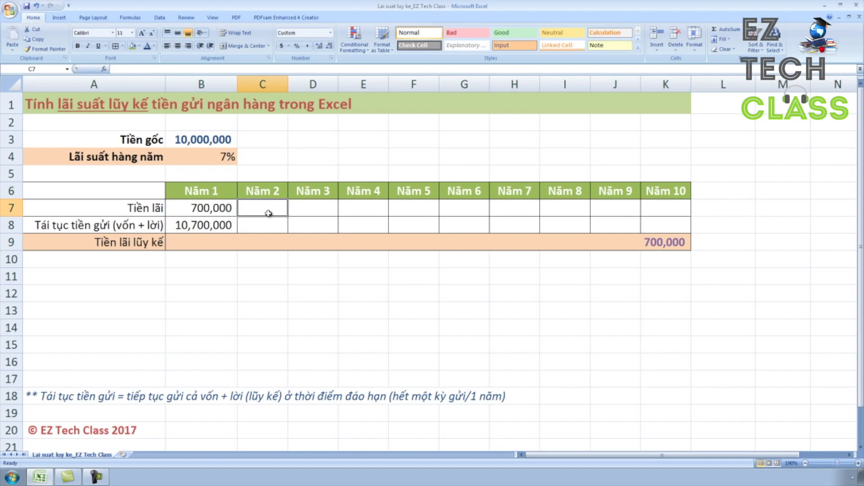
pyautogui.click(220, 224)
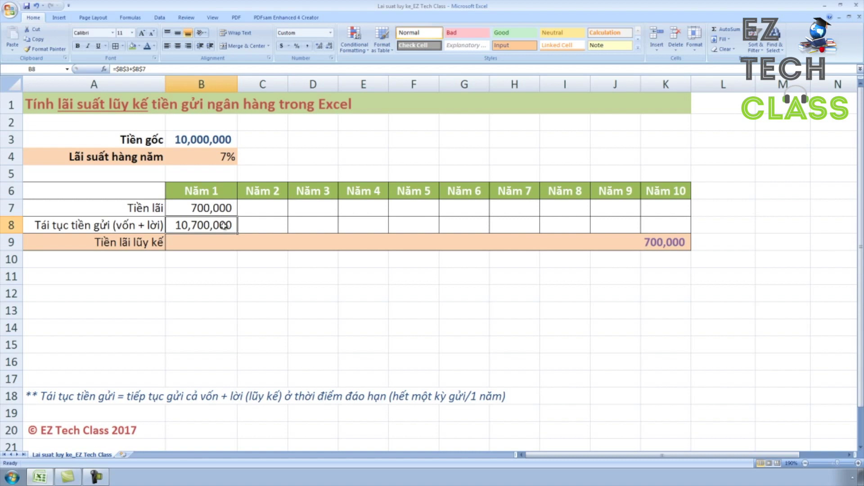
pyautogui.click(266, 211)
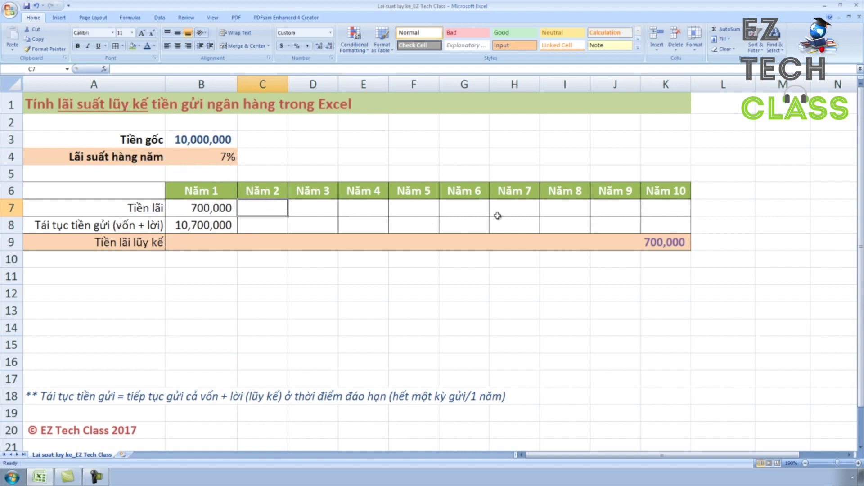
# - Enter =B8*B4 in C7 for a Năm 2 interest of 749,000
pyautogui.write('=')
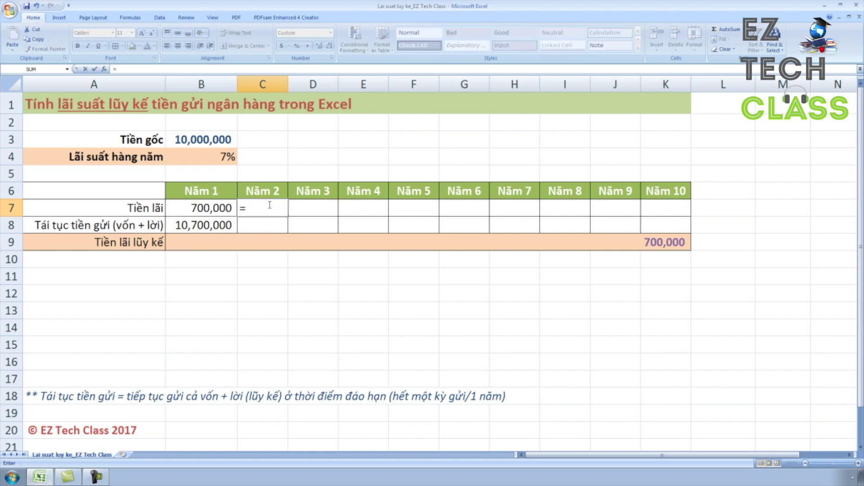
pyautogui.click(207, 225)
pyautogui.click(223, 157)
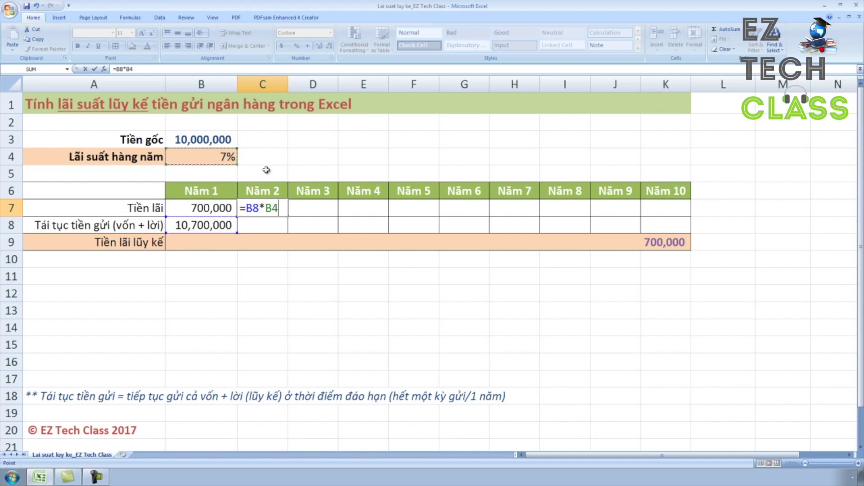
pyautogui.press('Return')
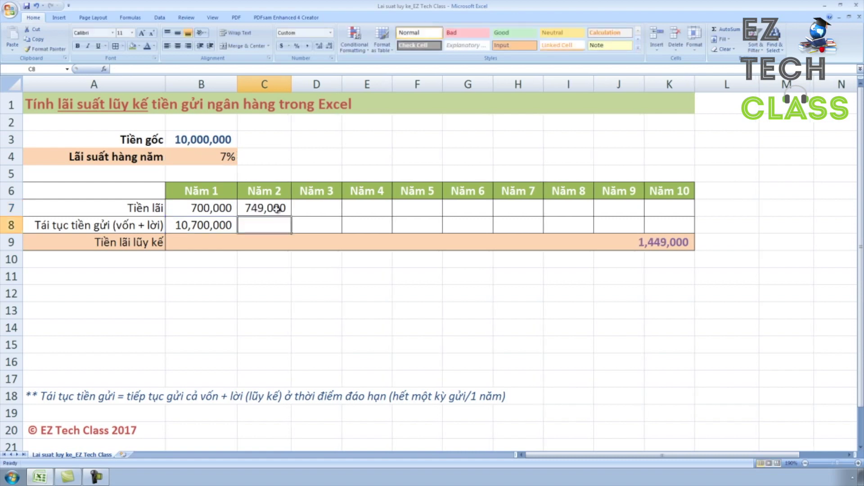
pyautogui.click(280, 208)
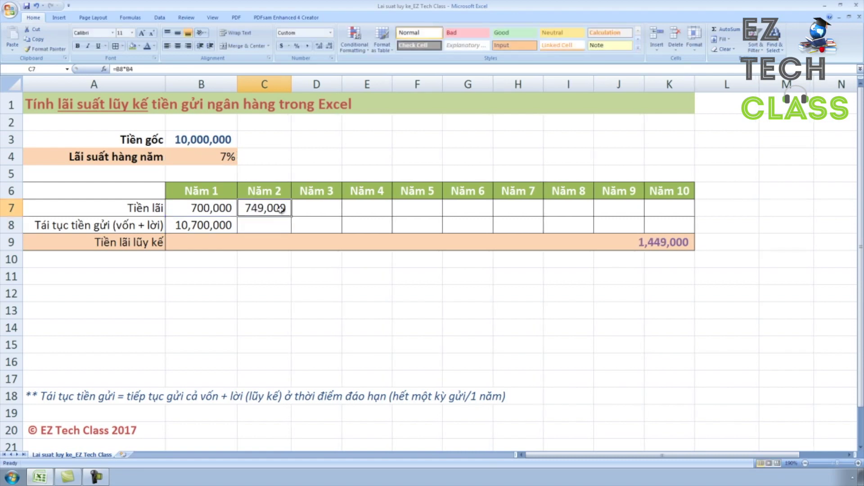
# - Enter =B8+C7 in C8 for a Năm 2 balance of 11,449,000
pyautogui.click(272, 226)
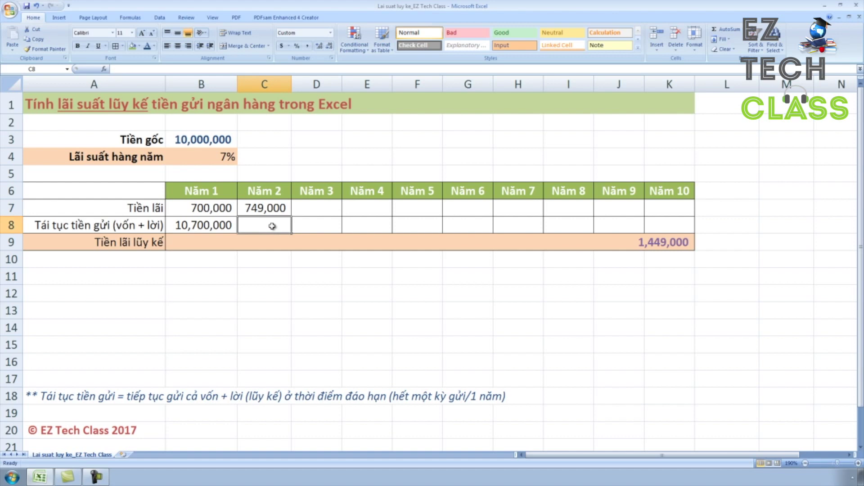
pyautogui.write('=')
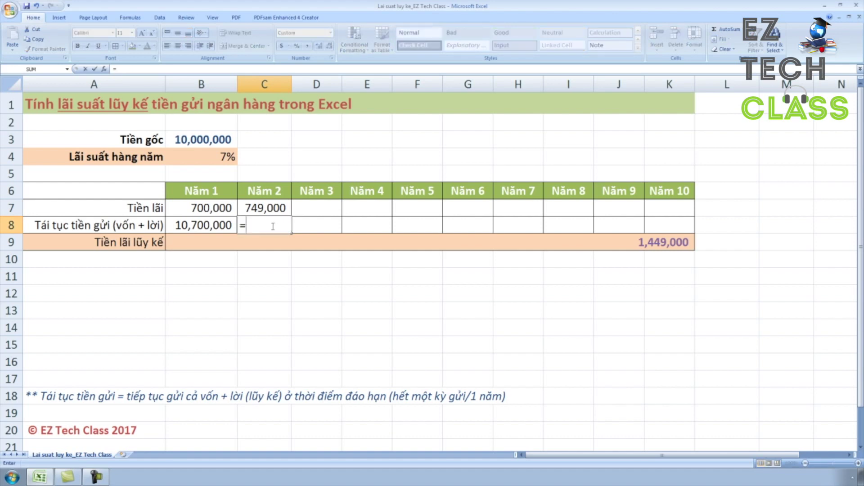
pyautogui.click(219, 226)
pyautogui.write('+')
pyautogui.click(265, 206)
pyautogui.press('Return')
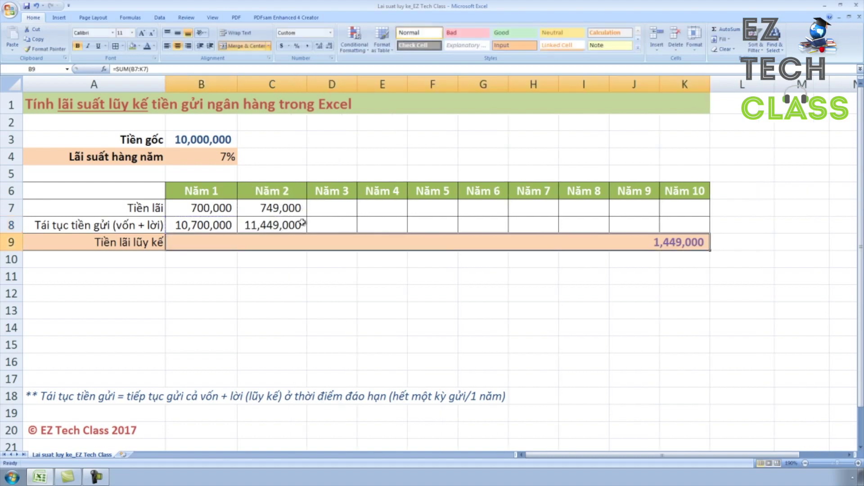
pyautogui.click(276, 226)
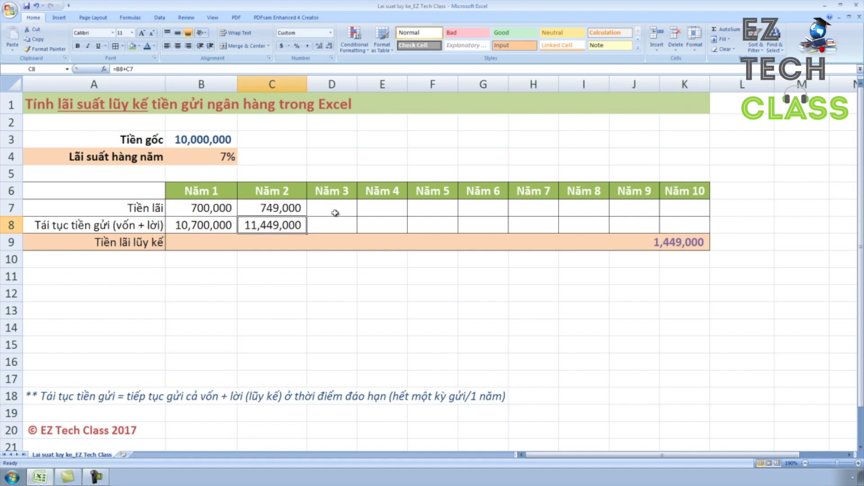
# - Enter =C8*B4 in D7 for a Năm 3 interest of 801,430
pyautogui.click(336, 209)
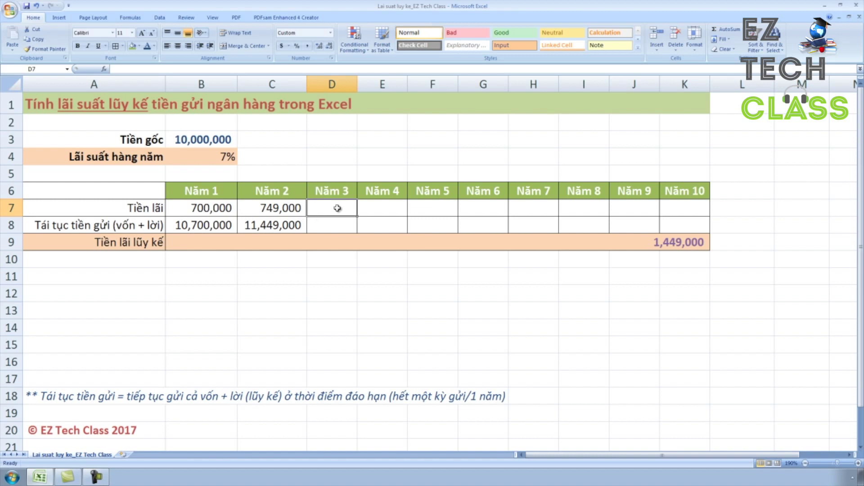
pyautogui.write('=')
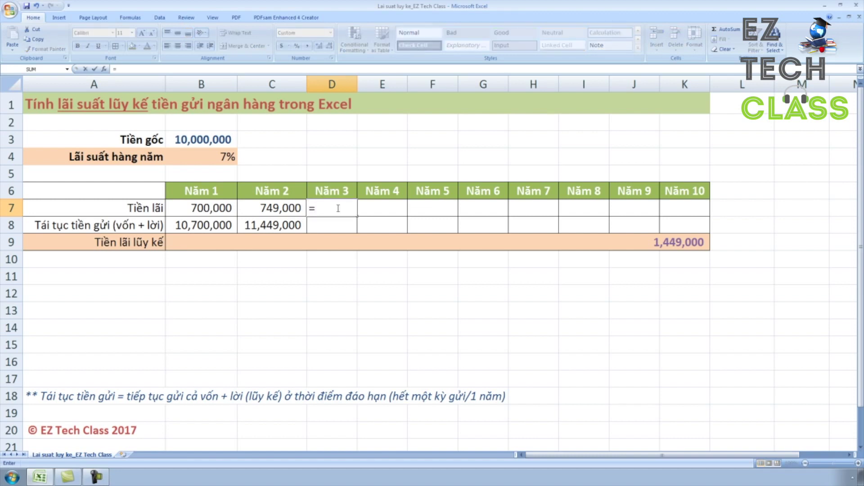
pyautogui.click(290, 228)
pyautogui.write('*')
pyautogui.click(230, 161)
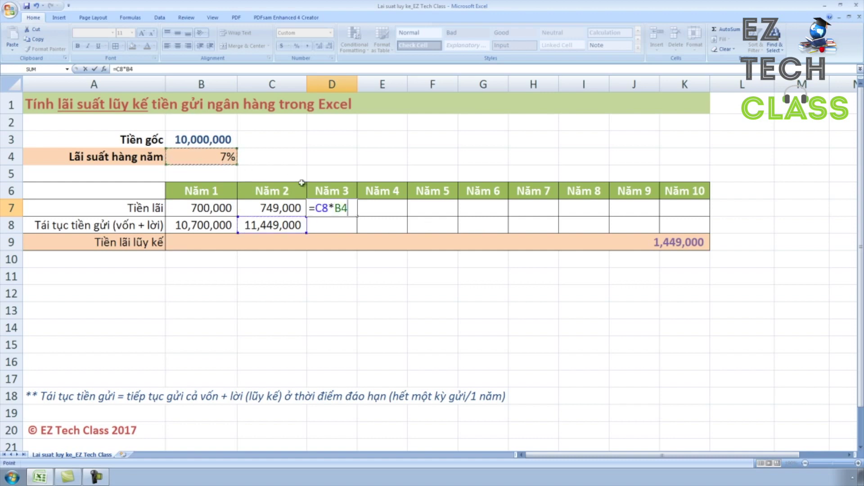
pyautogui.press('Return')
pyautogui.click(338, 211)
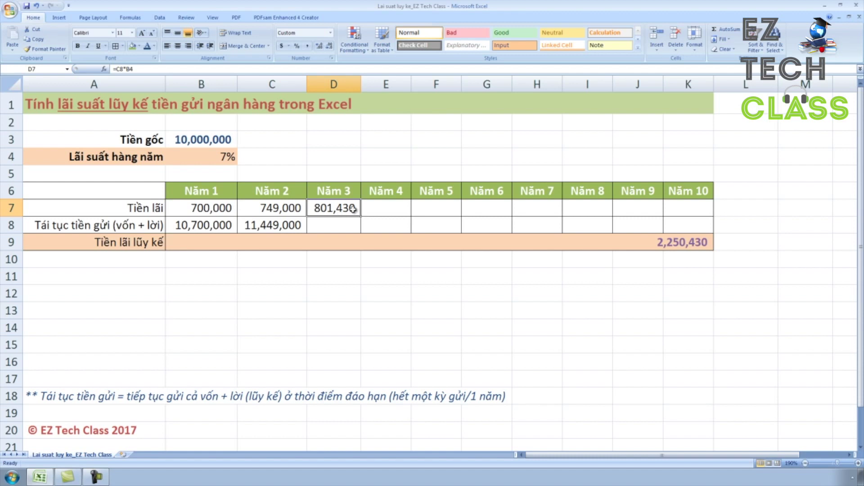
# - Enter =C8+D7 in D8 for 12,250,430, then check the =SUM(B7:K7) cumulative total
pyautogui.click(350, 227)
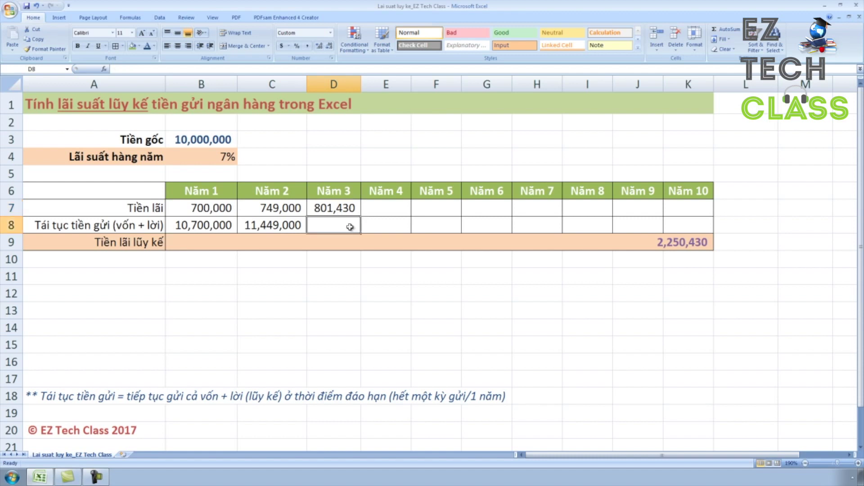
pyautogui.write('=')
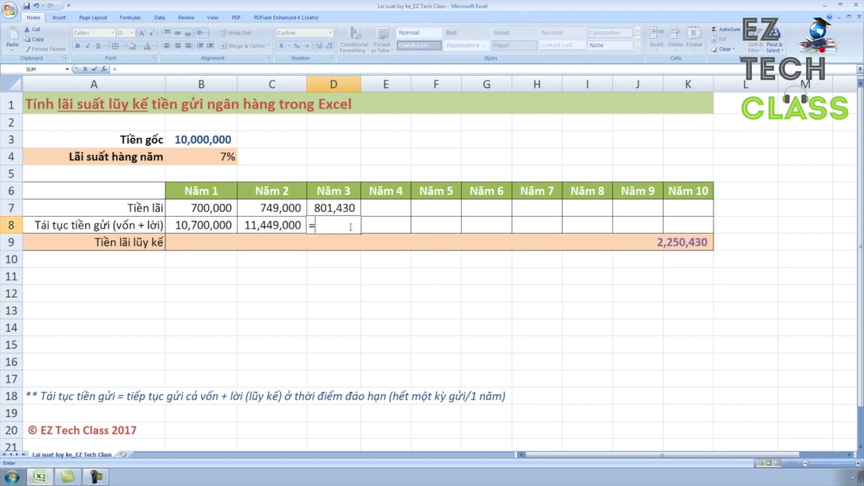
pyautogui.click(294, 227)
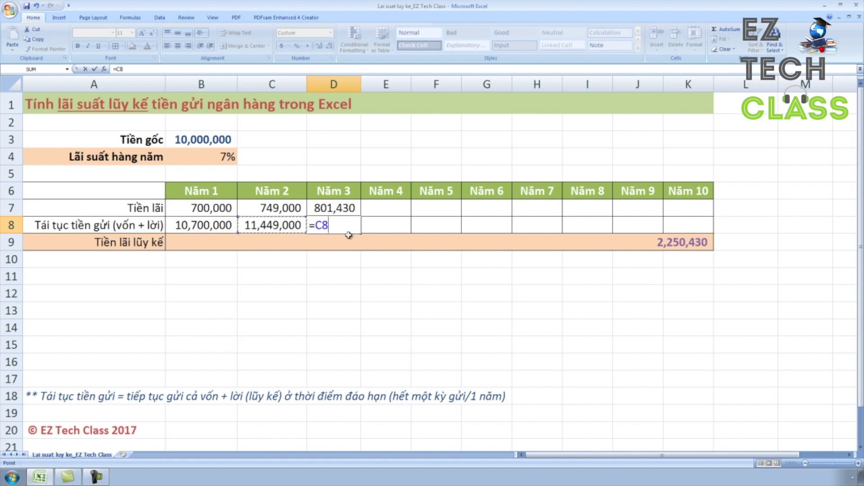
pyautogui.click(345, 212)
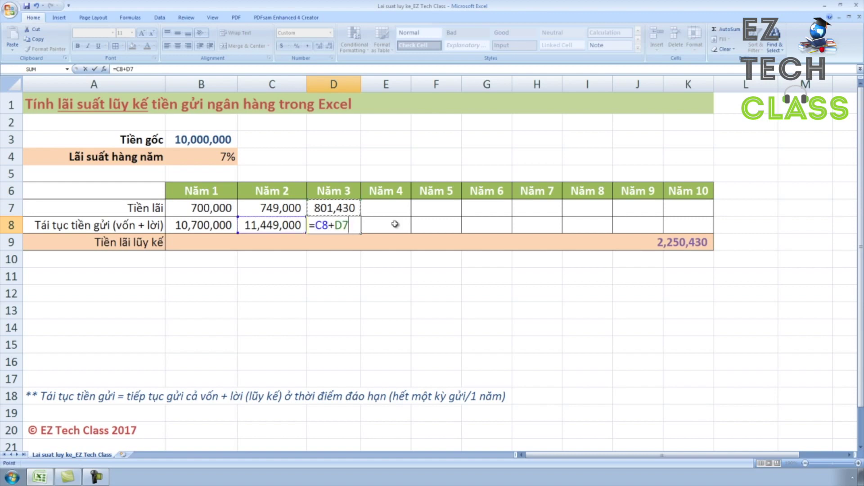
pyautogui.press('Return')
pyautogui.click(345, 228)
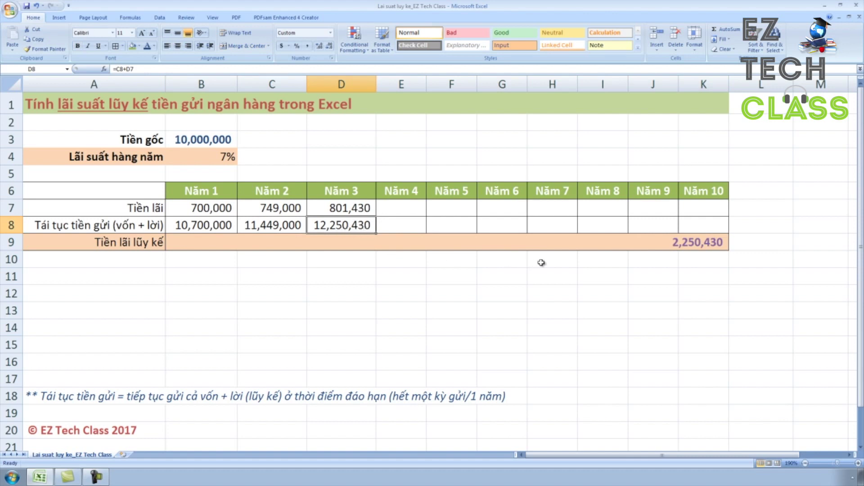
pyautogui.click(603, 244)
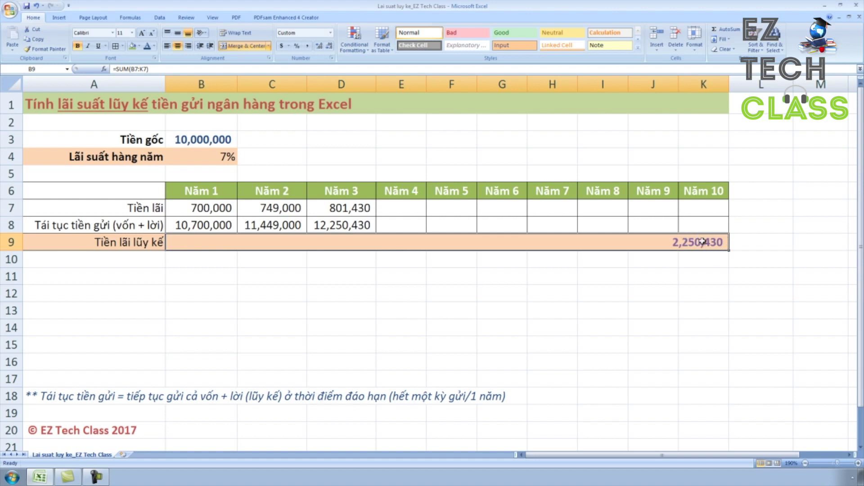
# - Enter =D8*B4 in E7 as the Năm 4 interest
pyautogui.click(388, 211)
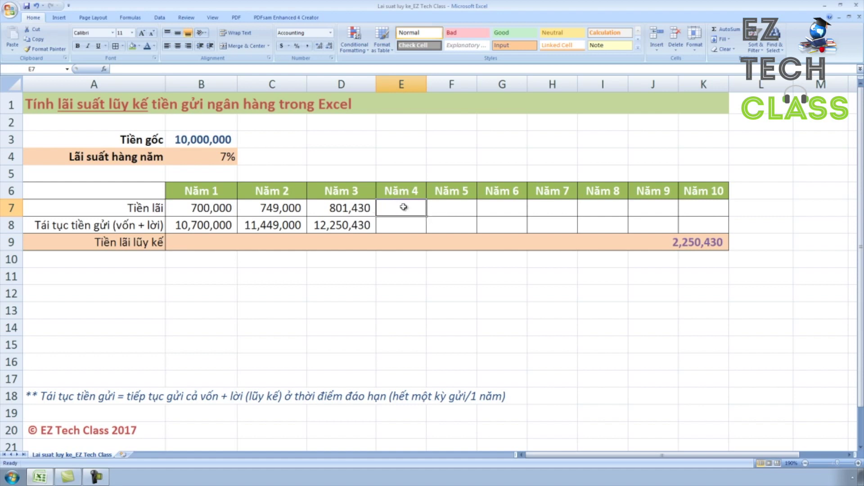
pyautogui.click(445, 210)
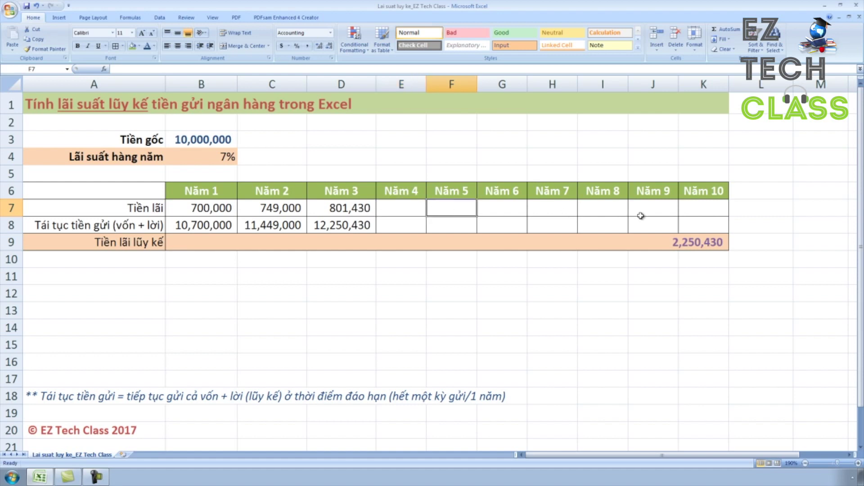
pyautogui.click(694, 211)
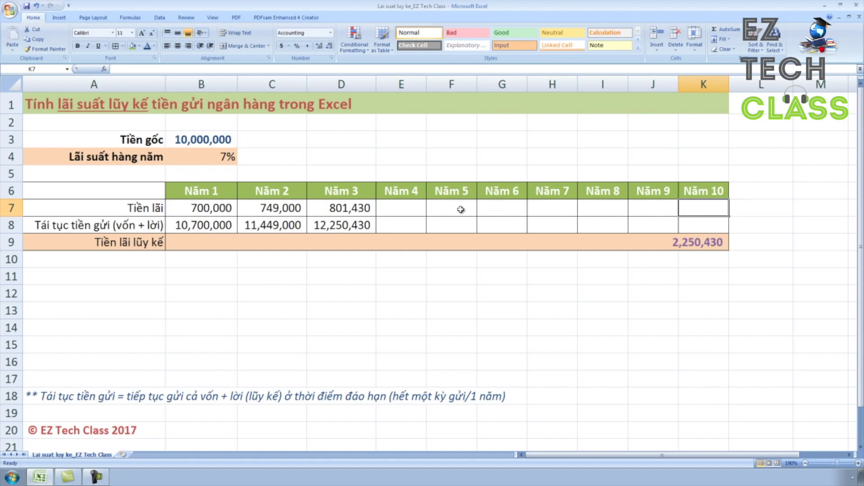
pyautogui.click(410, 211)
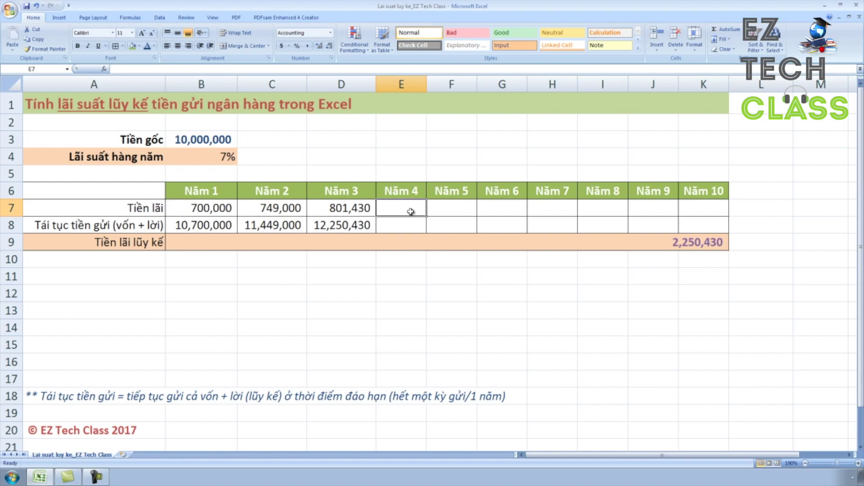
pyautogui.write('=')
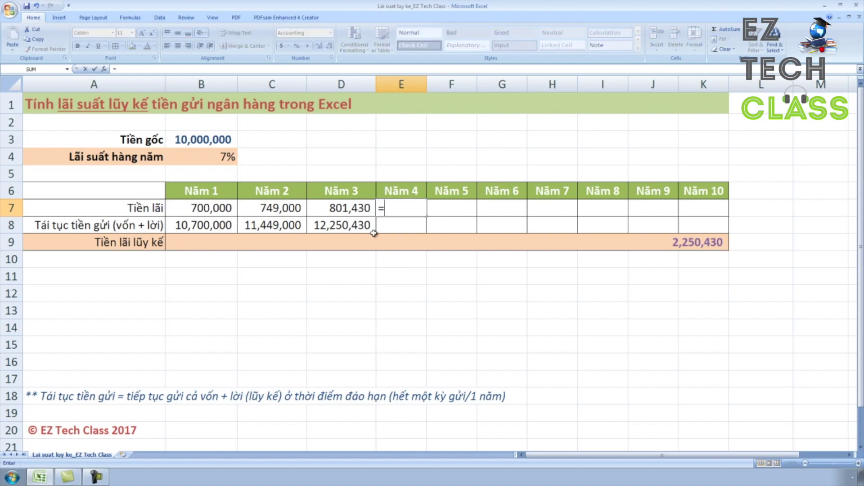
pyautogui.click(360, 225)
pyautogui.click(226, 161)
pyautogui.hotkey('ctrl', 'Return')
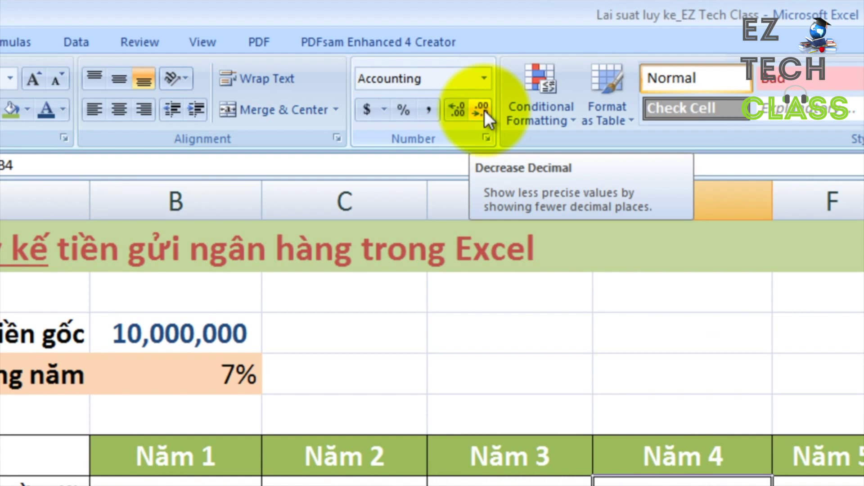
# - Remove decimals so the Năm 4 interest displays as 857,530
pyautogui.click(484, 110)
pyautogui.click(441, 220)
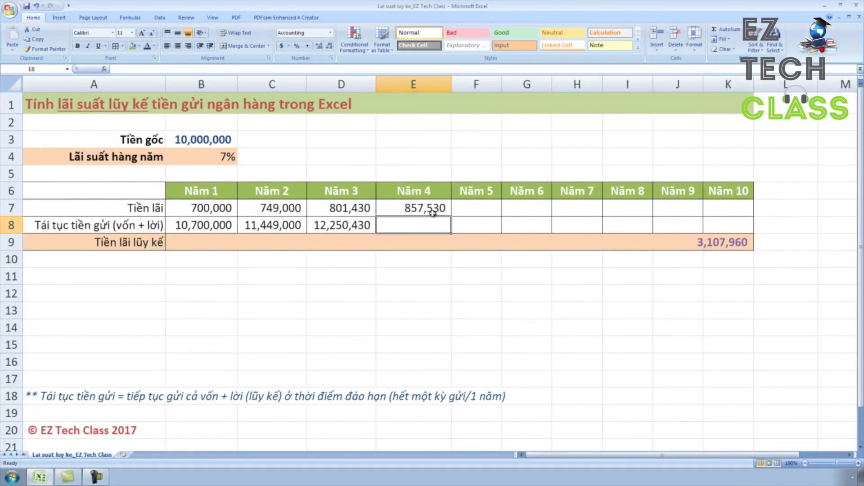
pyautogui.click(434, 208)
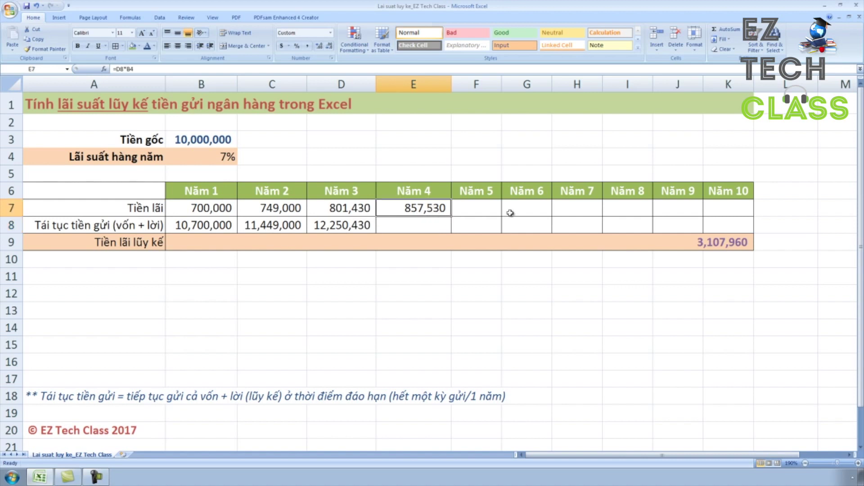
# - Copy E7's number format onto F7:K7 and enter =D8+E7 as the Năm 4 balance
pyautogui.click(47, 49)
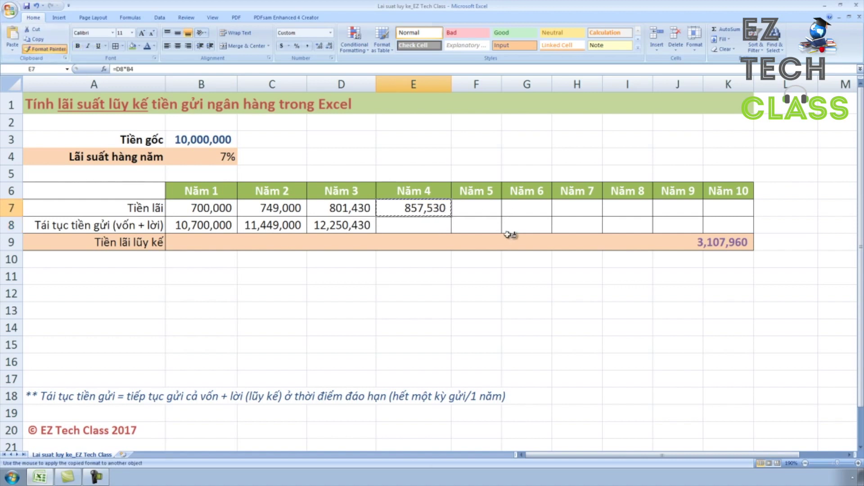
pyautogui.moveTo(486, 210)
pyautogui.mouseDown()
pyautogui.moveTo(673, 216)
pyautogui.moveTo(729, 208)
pyautogui.mouseUp()
pyautogui.click(408, 222)
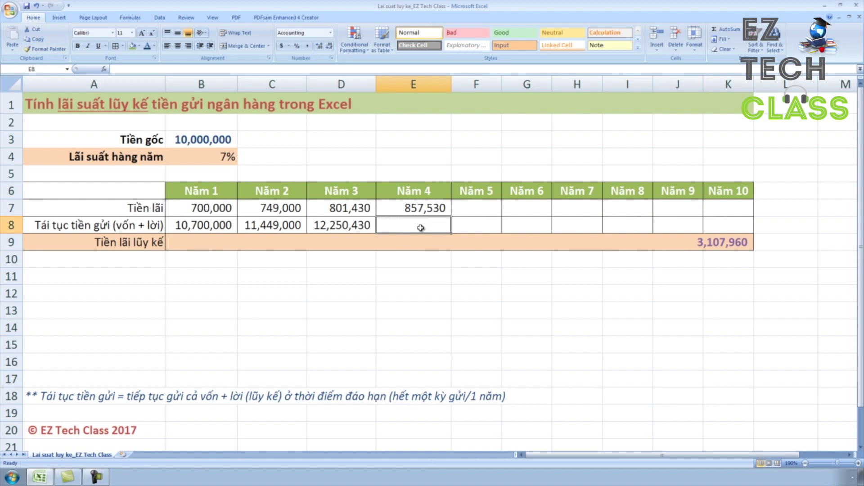
pyautogui.write('=')
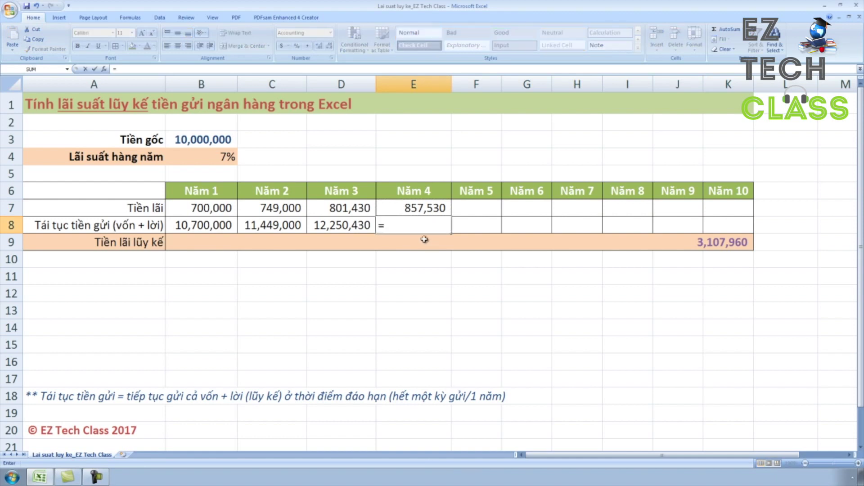
pyautogui.click(354, 228)
pyautogui.write('+')
pyautogui.click(431, 208)
pyautogui.press('Return')
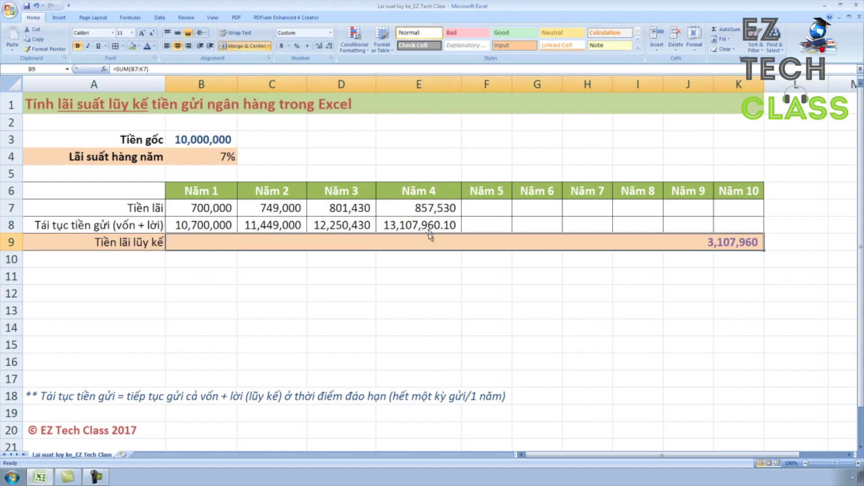
# - Apply the interest cell's number format to the Năm 4 balance in E8
pyautogui.click(445, 210)
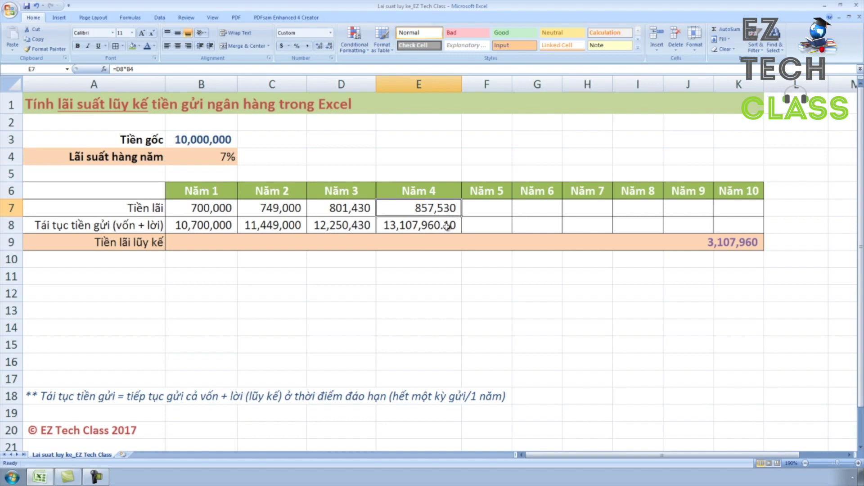
pyautogui.click(49, 49)
pyautogui.click(418, 225)
pyautogui.click(505, 240)
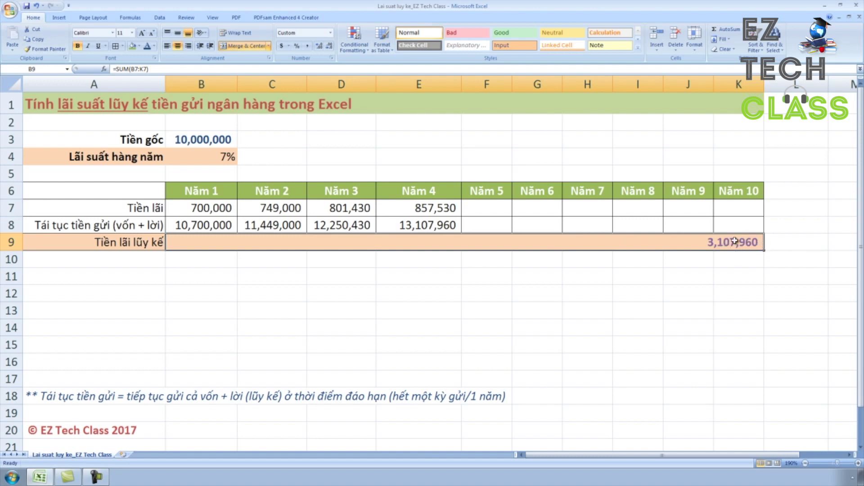
# - Fill Năm 5 with interest =E8*B4 and the matching rollover balance
pyautogui.click(453, 208)
pyautogui.click(484, 206)
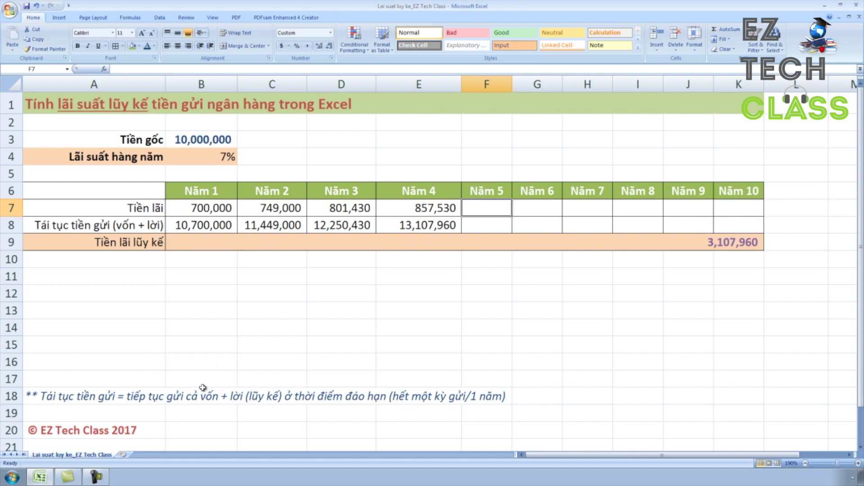
pyautogui.write('=')
pyautogui.click(418, 225)
pyautogui.write('*')
pyautogui.click(202, 157)
pyautogui.press('Return')
pyautogui.click(419, 225)
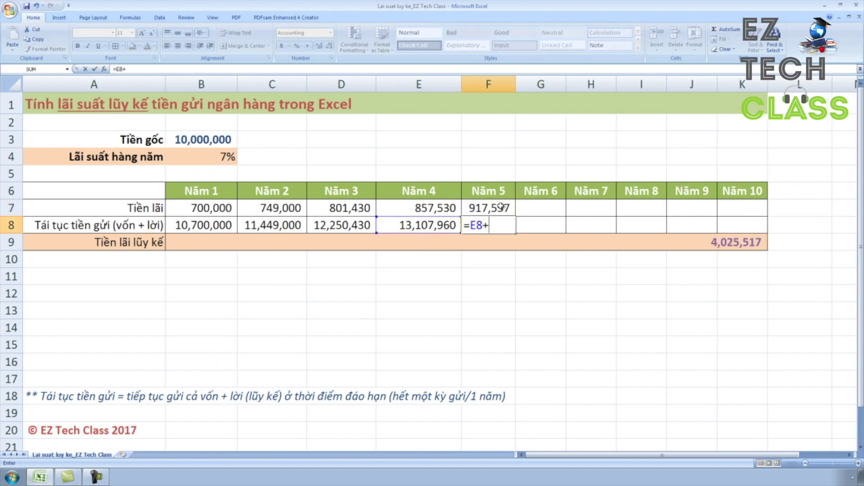
pyautogui.click(495, 208)
pyautogui.click(572, 208)
# - Fill Năm 6 with interest =F8*B4 and balance =F8+G7
pyautogui.write('=F8*B4')
pyautogui.press('Return')
pyautogui.write('=F8+')
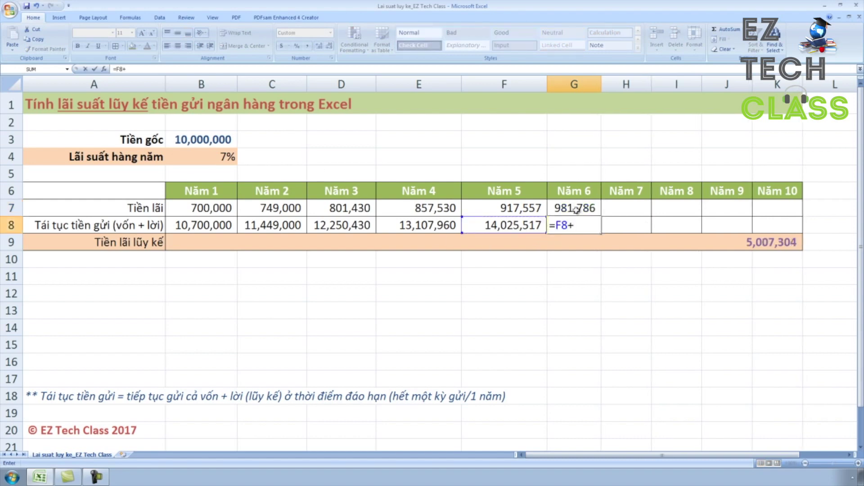
pyautogui.click(582, 208)
pyautogui.press('Return')
# - Fill the Năm 7 and Năm 8 interest and balance formulas, including =H8+ for Năm 8
pyautogui.click(582, 225)
pyautogui.click(201, 157)
pyautogui.click(651, 208)
pyautogui.press('Return')
pyautogui.click(651, 225)
pyautogui.click(201, 157)
pyautogui.press('Return')
pyautogui.write('=H8+')
pyautogui.click(711, 208)
pyautogui.press('Return')
# - Fill Năm 9 and Năm 10, ending at 19,671,514 with 9,671,514 cumulative interest
pyautogui.click(740, 201)
pyautogui.write('=I8*')
pyautogui.click(175, 153)
pyautogui.press('Return')
pyautogui.write('=I8+')
pyautogui.click(749, 201)
pyautogui.click(175, 153)
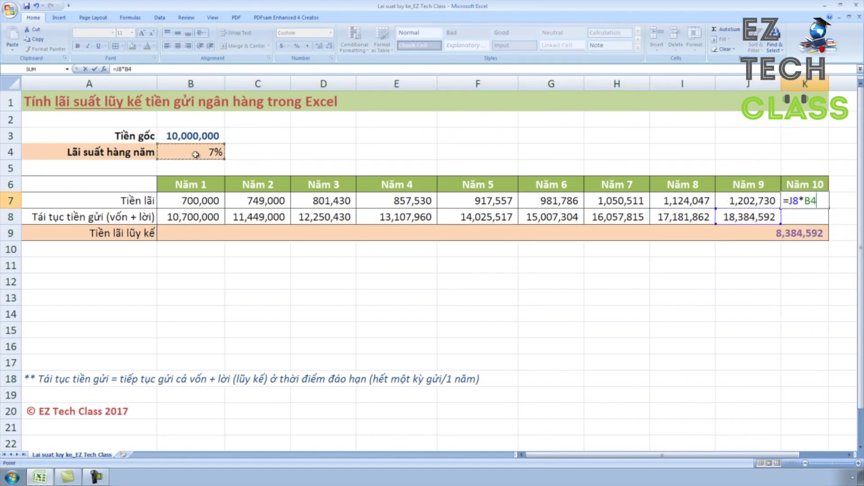
pyautogui.click(756, 217)
pyautogui.write('+')
pyautogui.click(811, 201)
pyautogui.press('Return')
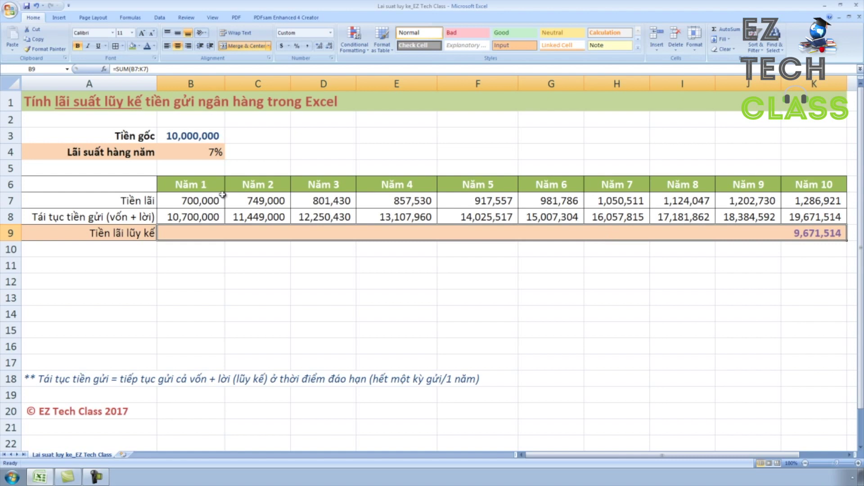
pyautogui.click(202, 138)
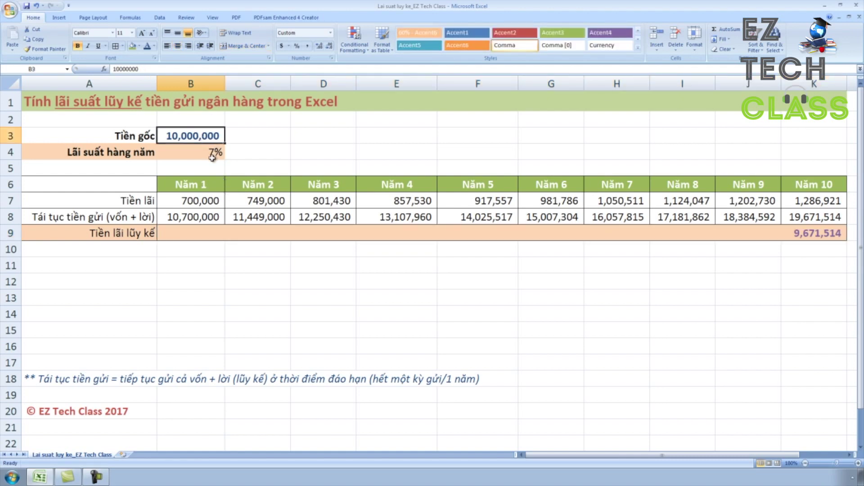
pyautogui.click(206, 157)
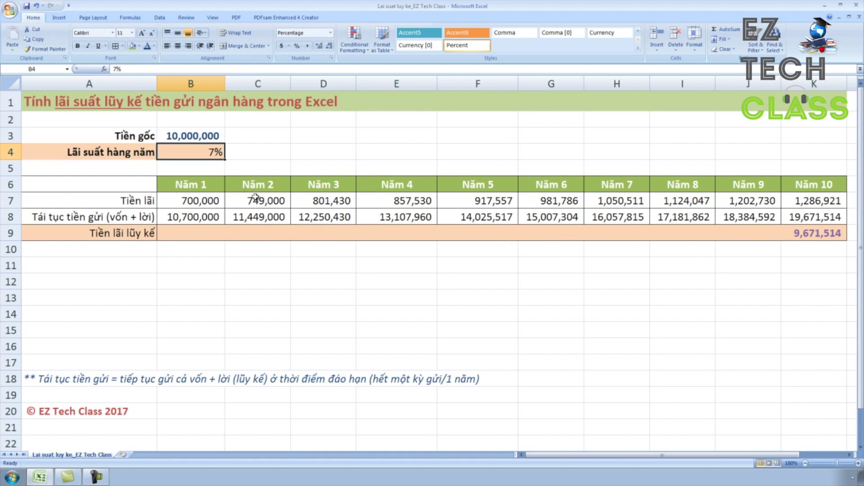
pyautogui.click(211, 200)
pyautogui.click(213, 186)
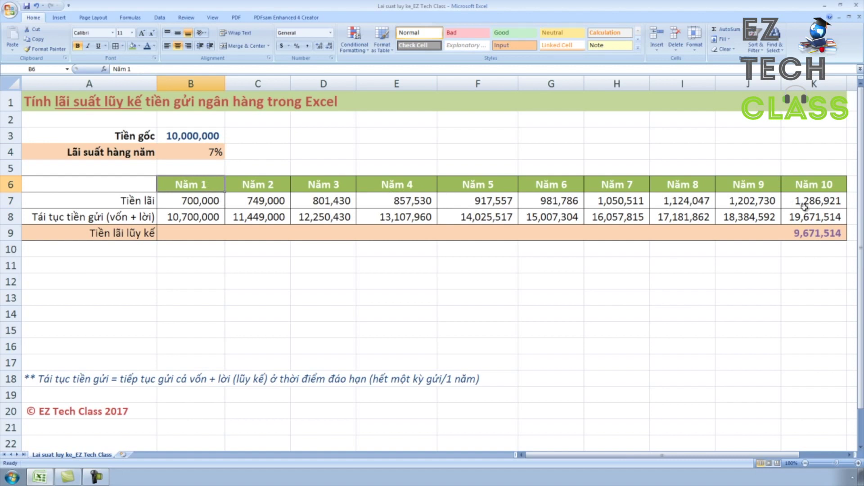
pyautogui.click(197, 209)
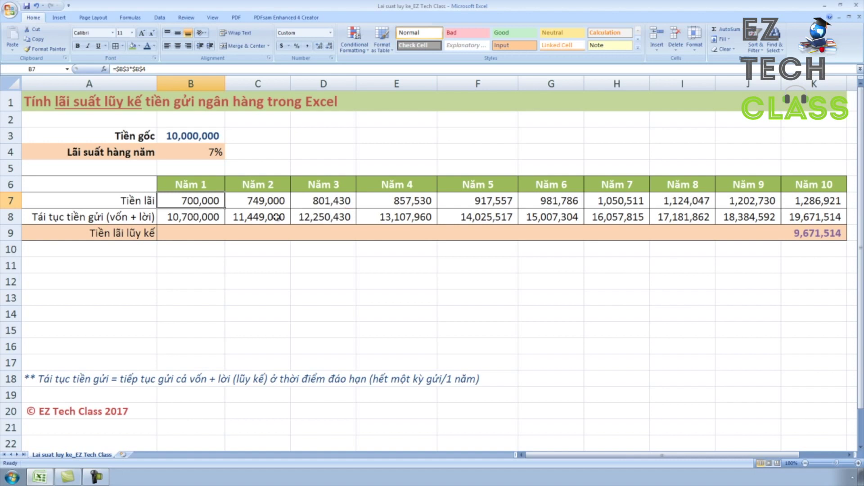
pyautogui.click(321, 233)
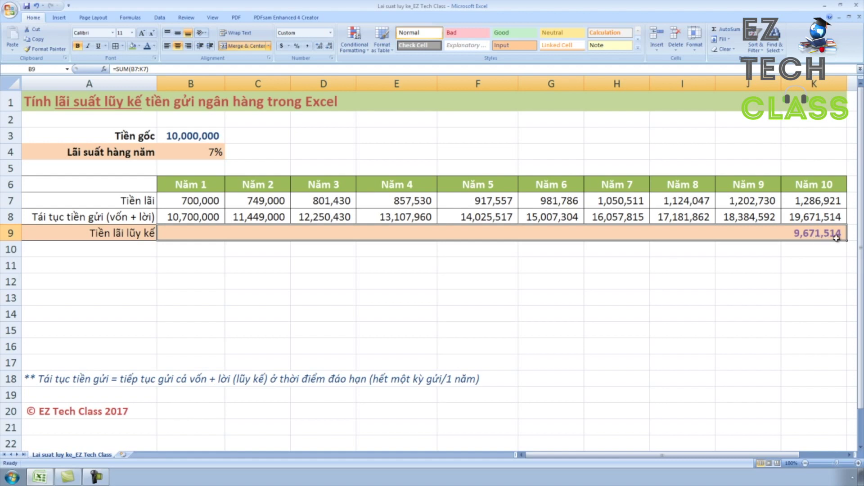
pyautogui.click(827, 219)
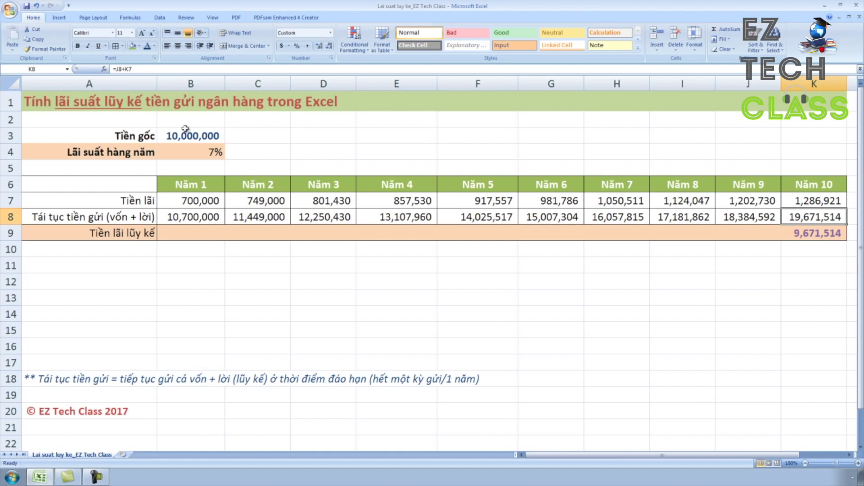
pyautogui.click(199, 136)
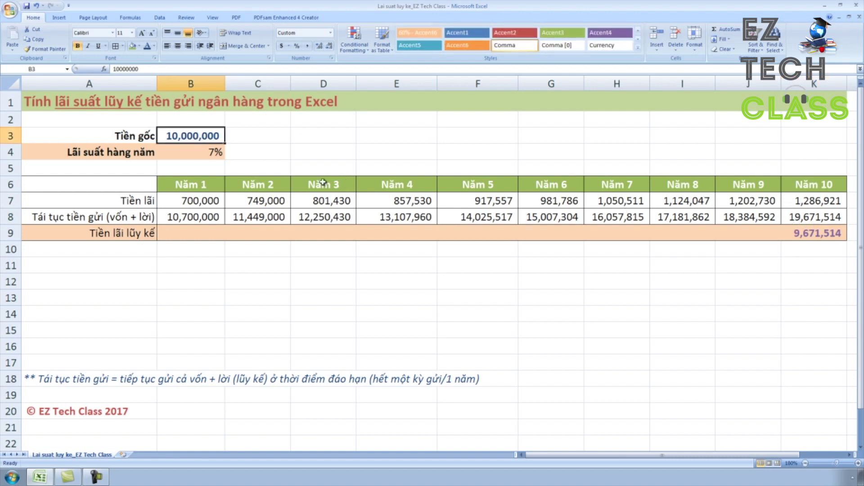
pyautogui.click(809, 219)
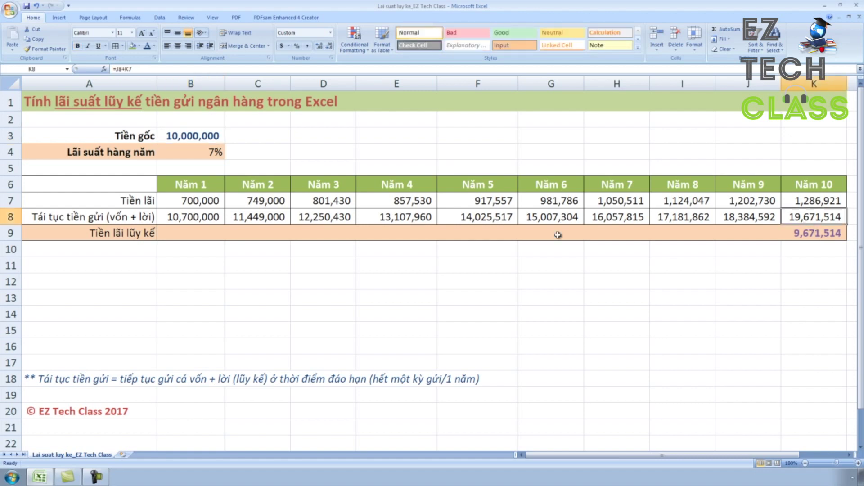
pyautogui.click(193, 136)
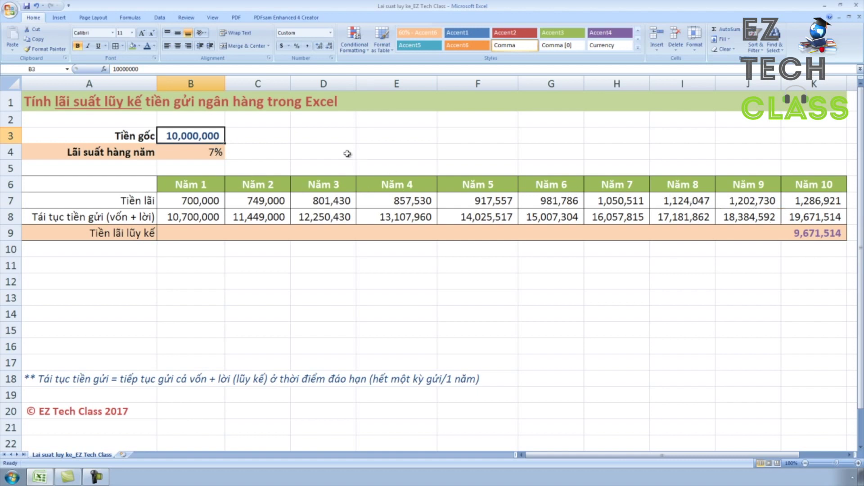
# - Change the principal in B3 to 50,000,000, raising cumulative interest to 48,357,568
pyautogui.doubleClick(178, 137)
pyautogui.press('BackSpace')
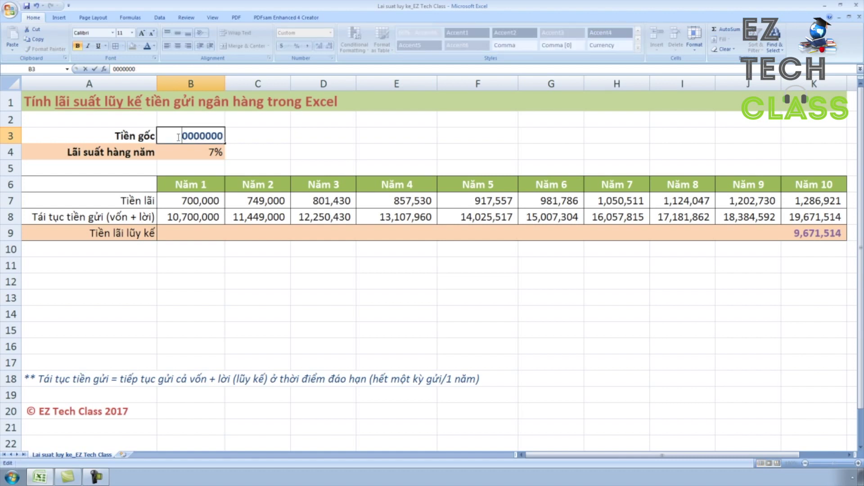
pyautogui.write('5')
pyautogui.press('Return')
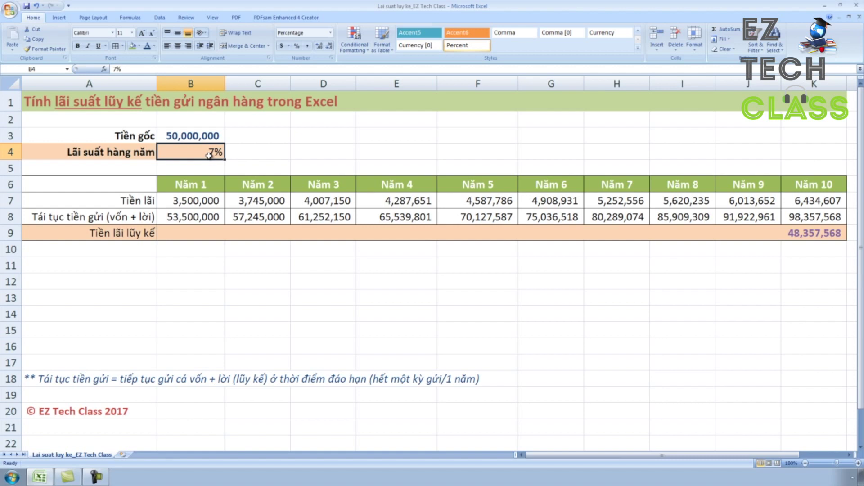
# - Set the rate to 8% and AutoFit columns C–L so all values show
pyautogui.write('8')
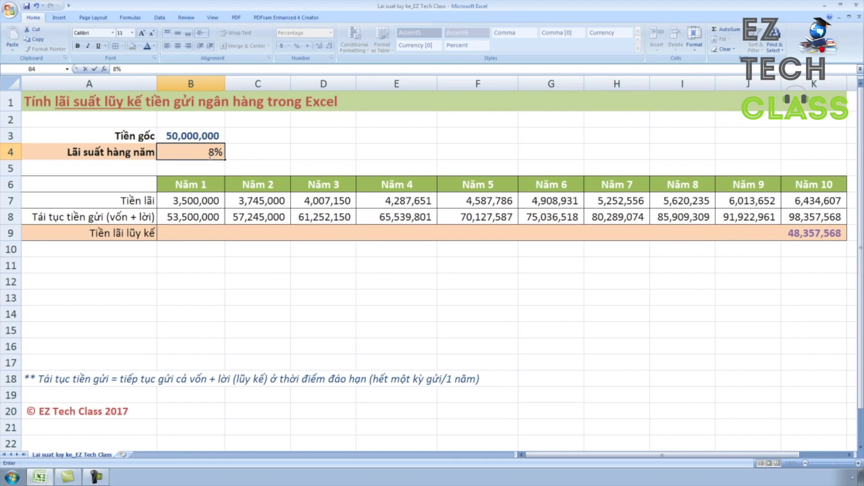
pyautogui.press('Return')
pyautogui.click(805, 463)
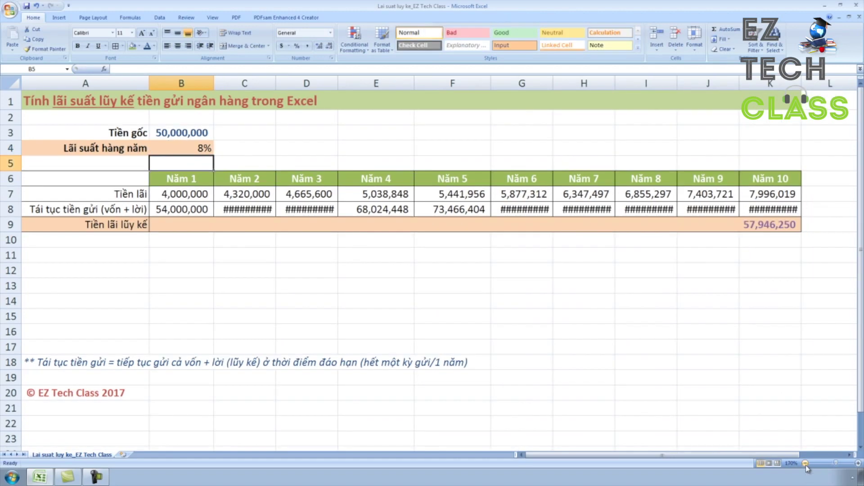
pyautogui.moveTo(805, 83); pyautogui.dragTo(245, 83)
pyautogui.doubleClick(276, 83)
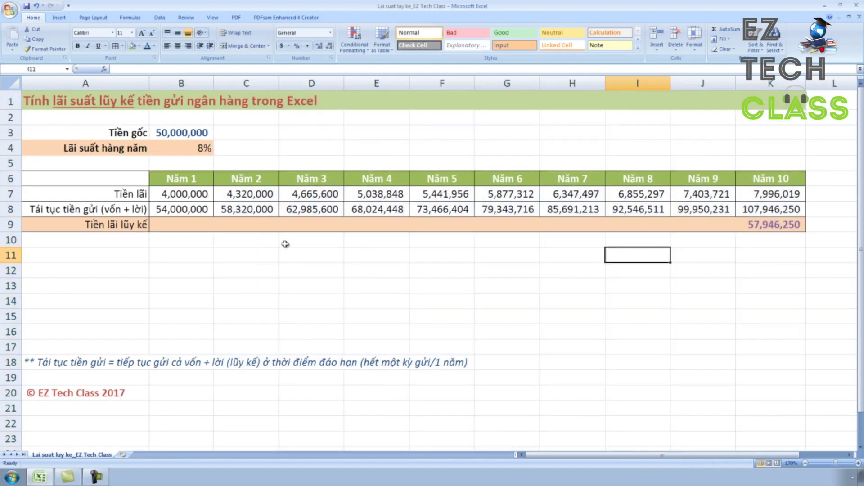
pyautogui.click(199, 153)
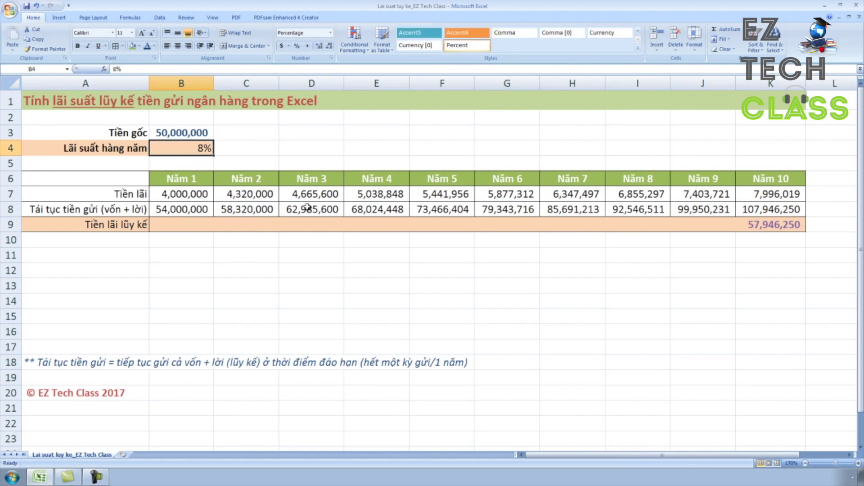
pyautogui.click(768, 216)
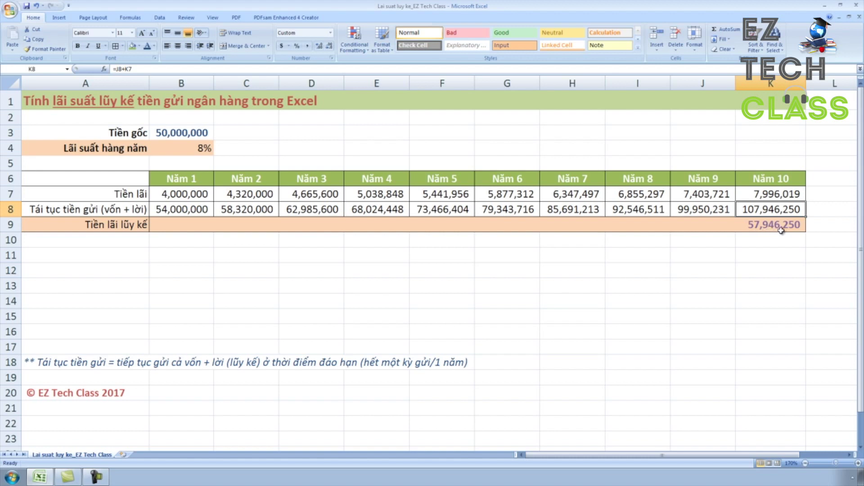
pyautogui.click(206, 147)
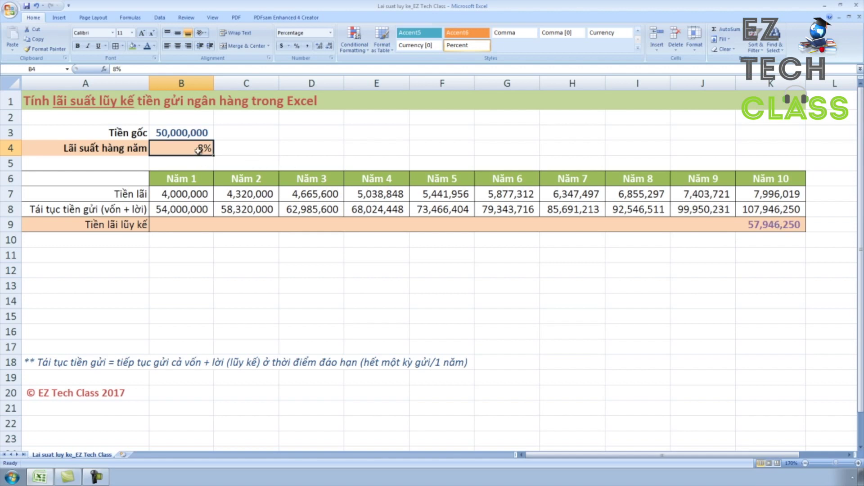
# - Enter 7.5 as the annual rate in B4 and display it with one decimal place
pyautogui.write('7.')
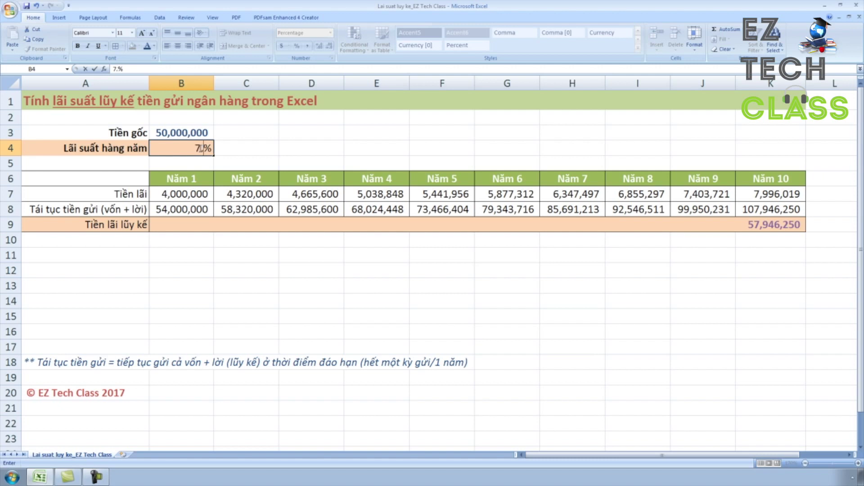
pyautogui.write('5')
pyautogui.press('Return')
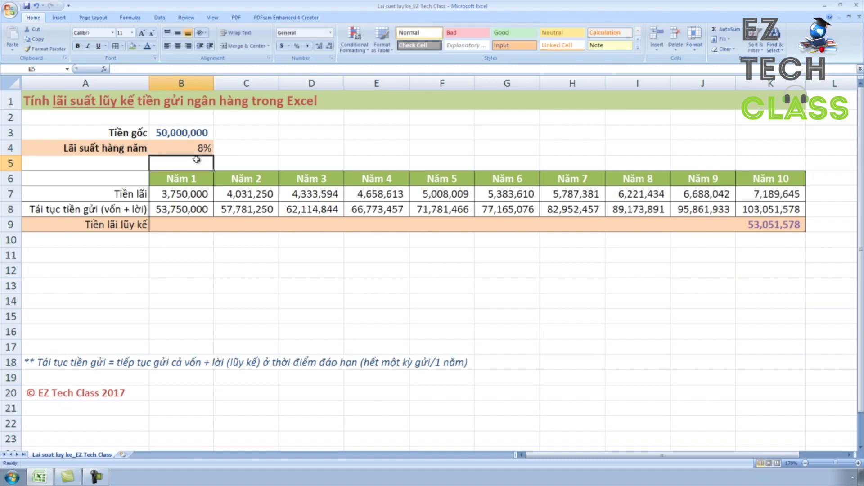
pyautogui.click(198, 151)
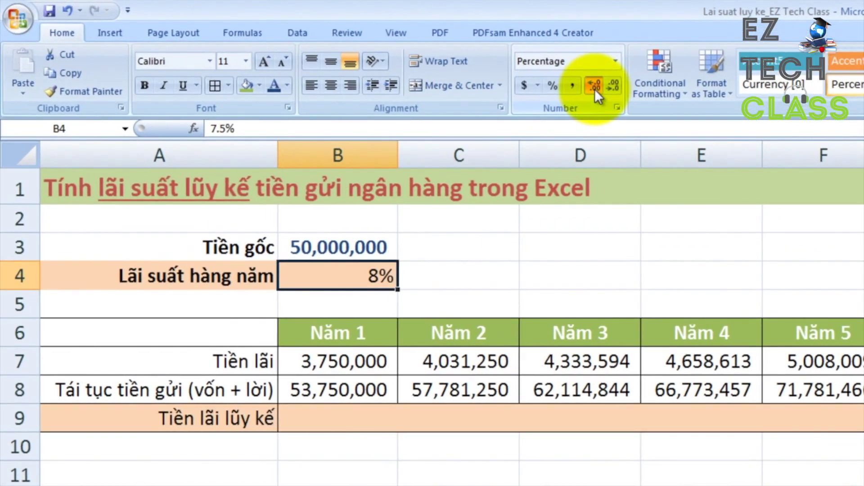
pyautogui.click(595, 89)
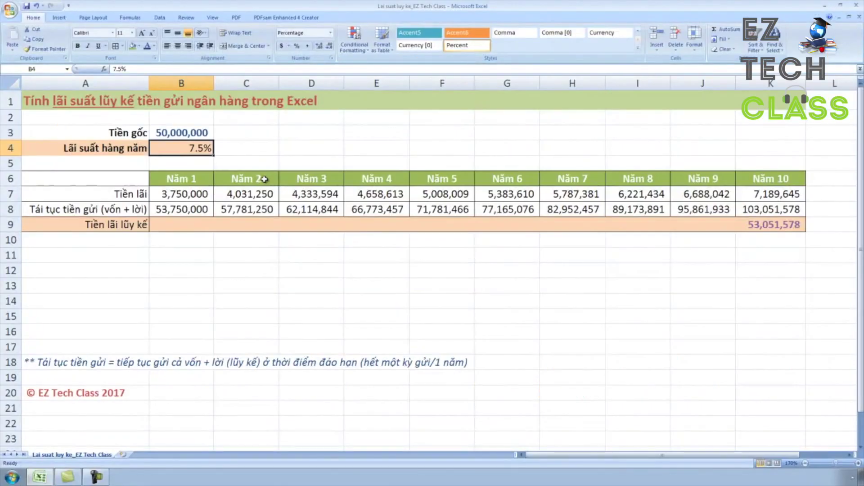
# - Check the recalculated year-10 balance of 103,051,578 and cumulative interest of 53,051,578
pyautogui.click(763, 213)
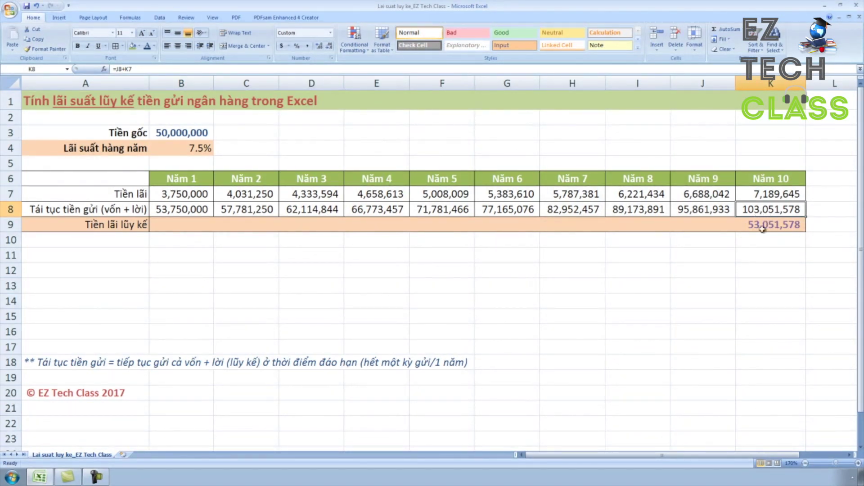
pyautogui.click(769, 227)
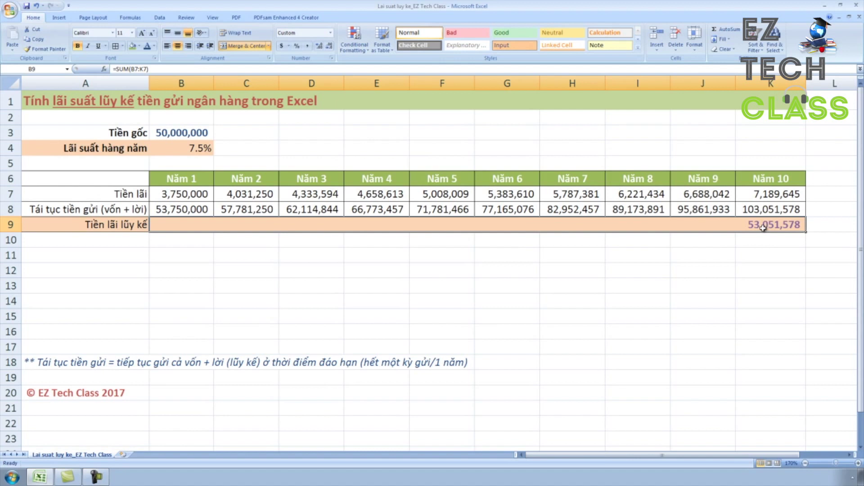
pyautogui.click(726, 255)
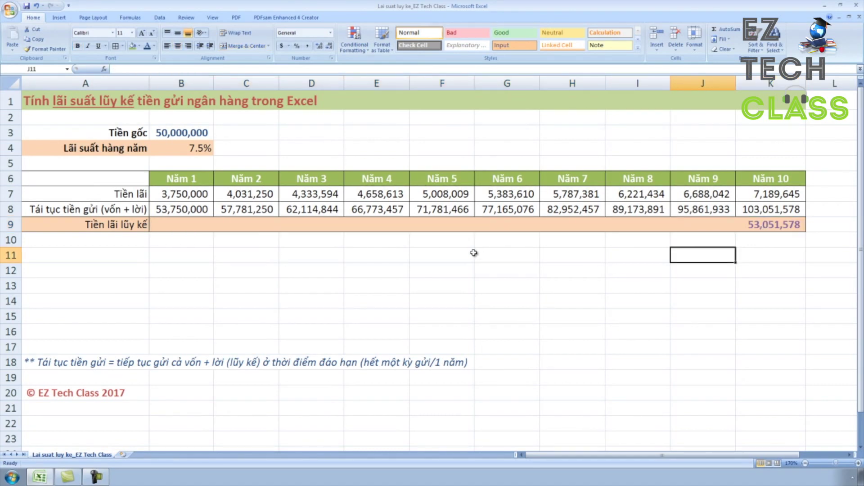
pyautogui.click(210, 196)
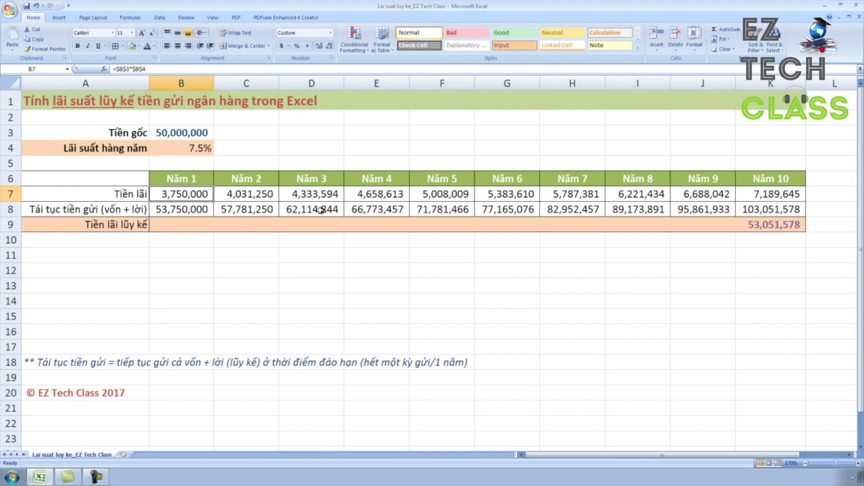
pyautogui.click(323, 211)
pyautogui.click(435, 212)
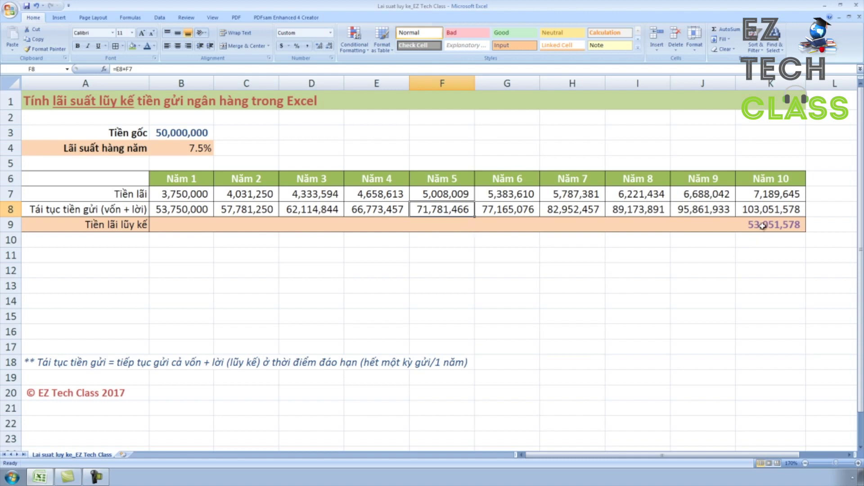
pyautogui.click(637, 240)
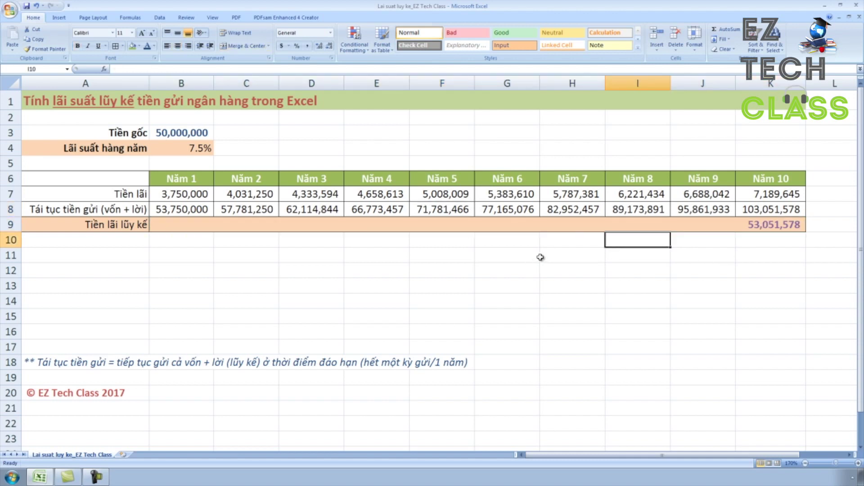